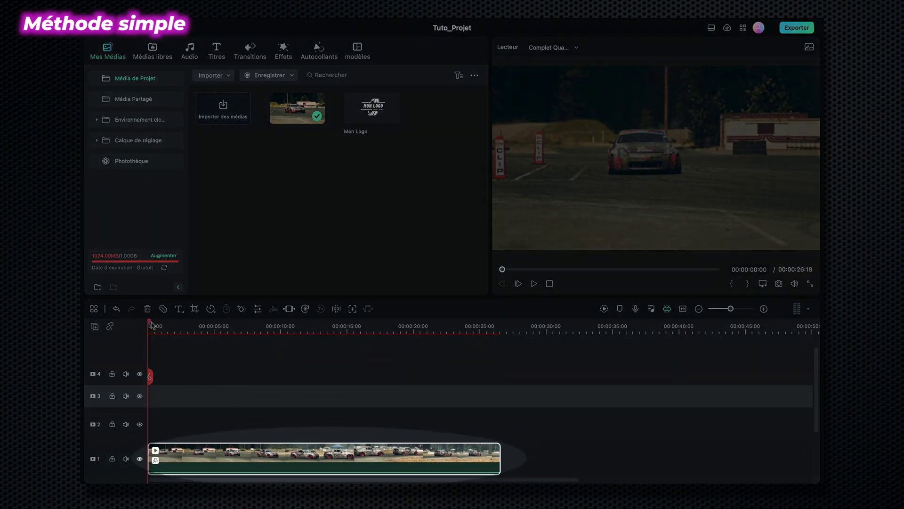
Play the opening of the car video on track 1 and return the playhead to its beginning
{"action": "key", "text": "space"}
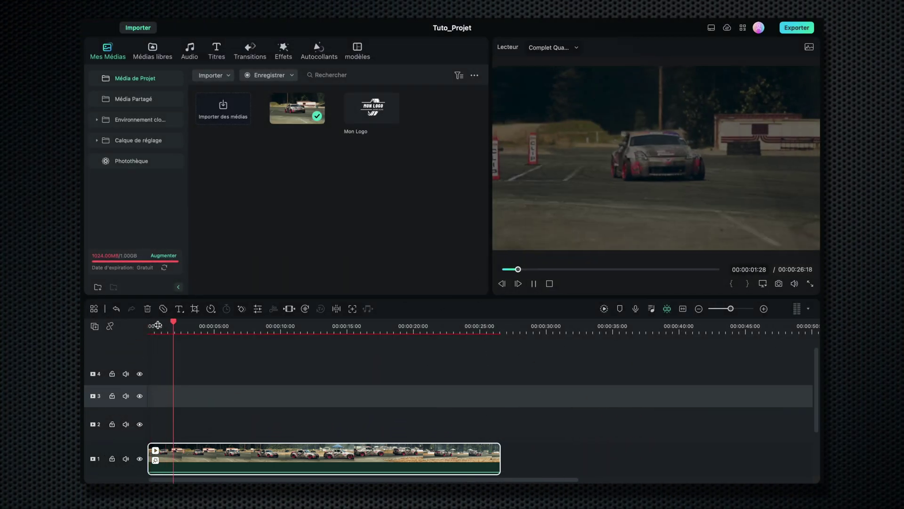
{"action": "left_click", "coordinate": [149, 326]}
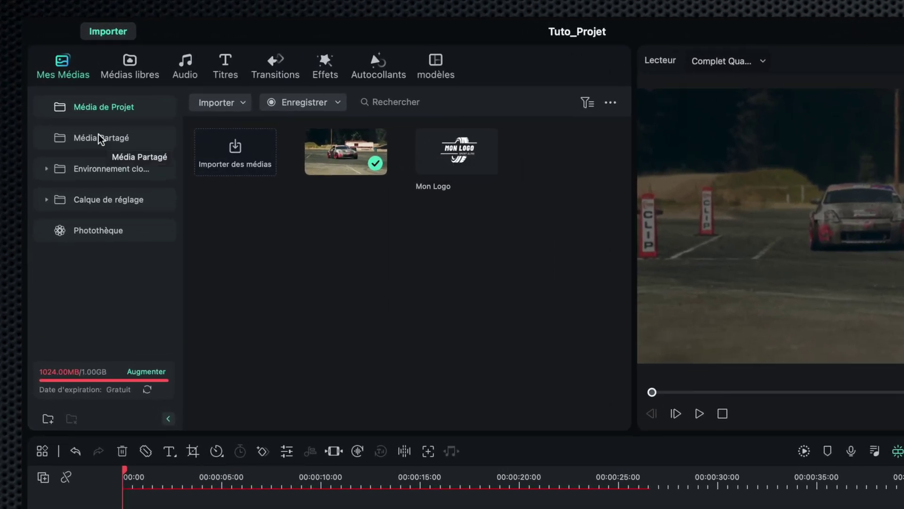
Import Mon Logo.png from the Animation de logo folder into the shared media (Média Partagé)
{"action": "left_click", "coordinate": [100, 138]}
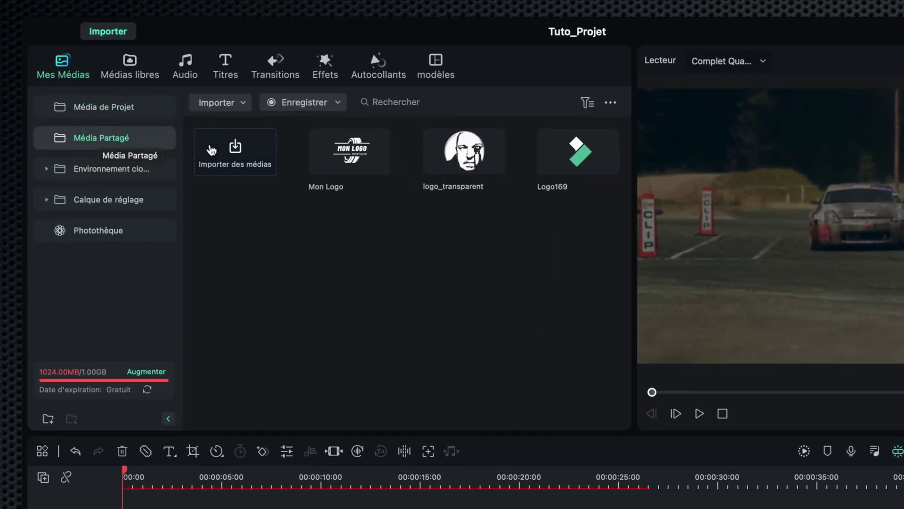
{"action": "left_click", "coordinate": [234, 149]}
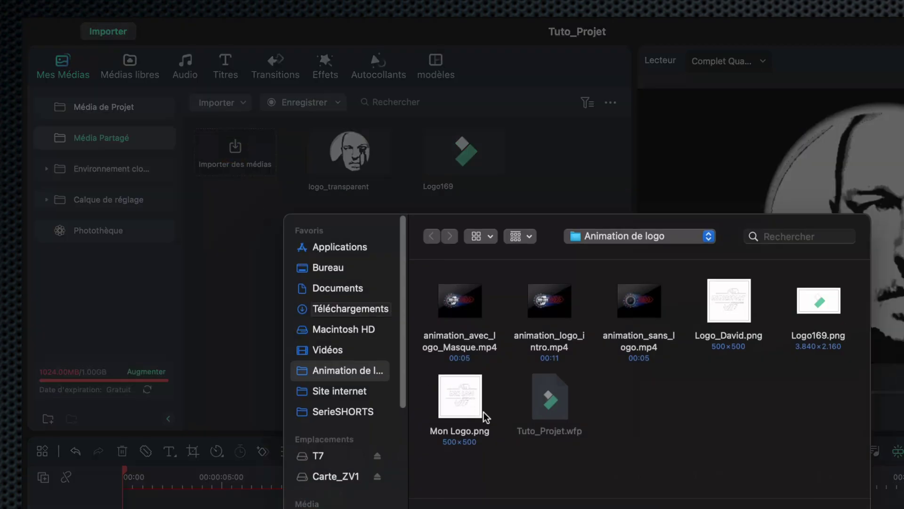
{"action": "double_click", "coordinate": [450, 395]}
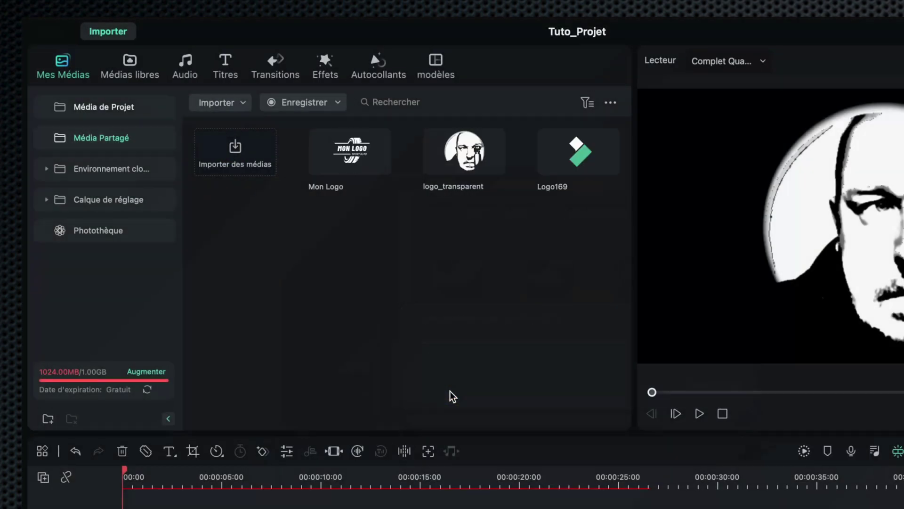
Place Mon Logo on track 2 starting at about 00:00:04:17 and trim its duration to about 00:00:02:21
{"action": "left_click", "coordinate": [331, 148]}
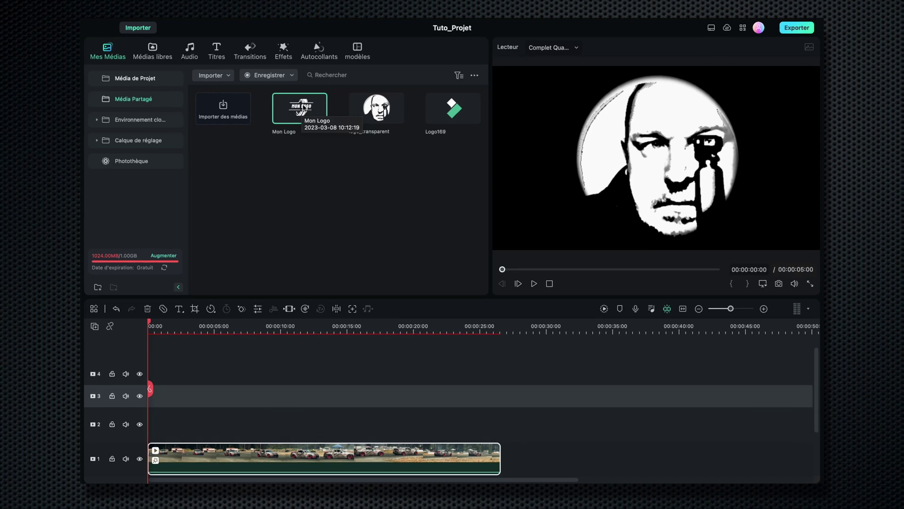
{"action": "left_click_drag", "start_coordinate": [303, 109], "coordinate": [210, 423]}
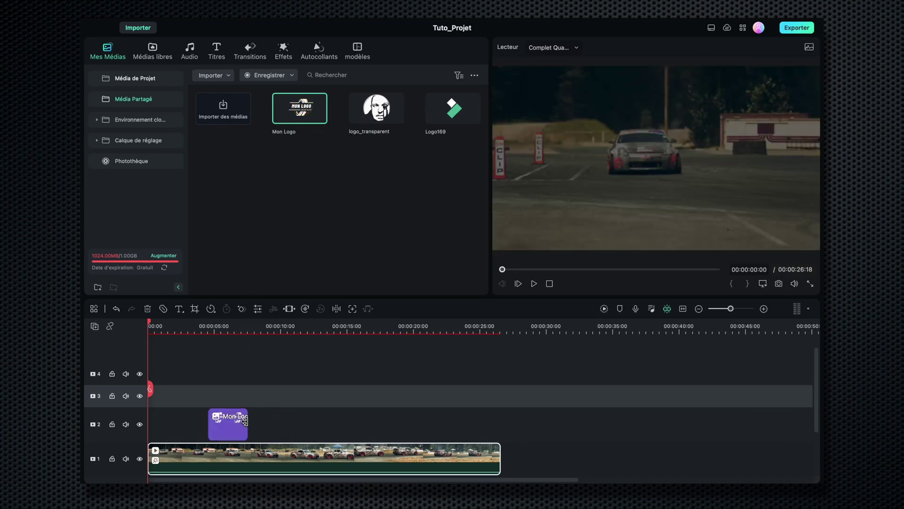
{"action": "left_click", "coordinate": [219, 327]}
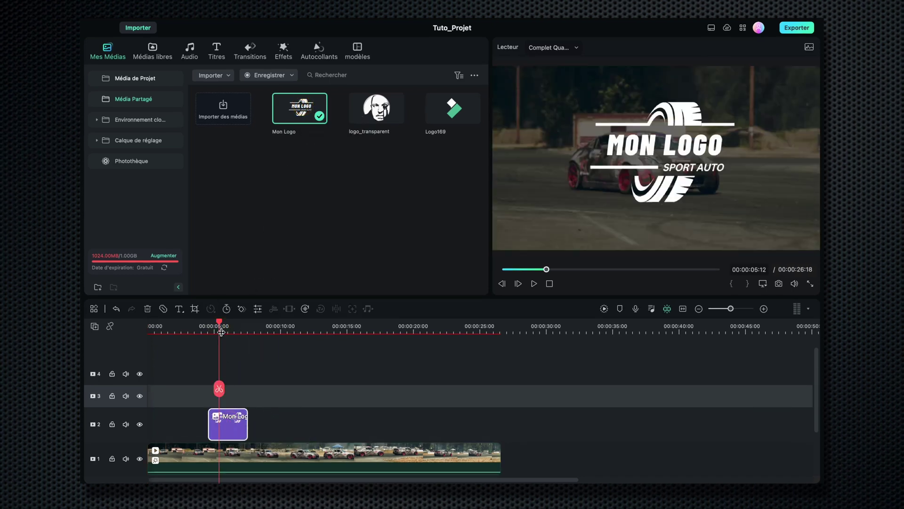
{"action": "mouse_move", "coordinate": [217, 325]}
{"action": "left_mouse_down"}
{"action": "mouse_move", "coordinate": [199, 326]}
{"action": "mouse_move", "coordinate": [259, 326]}
{"action": "mouse_move", "coordinate": [211, 331]}
{"action": "left_mouse_up"}
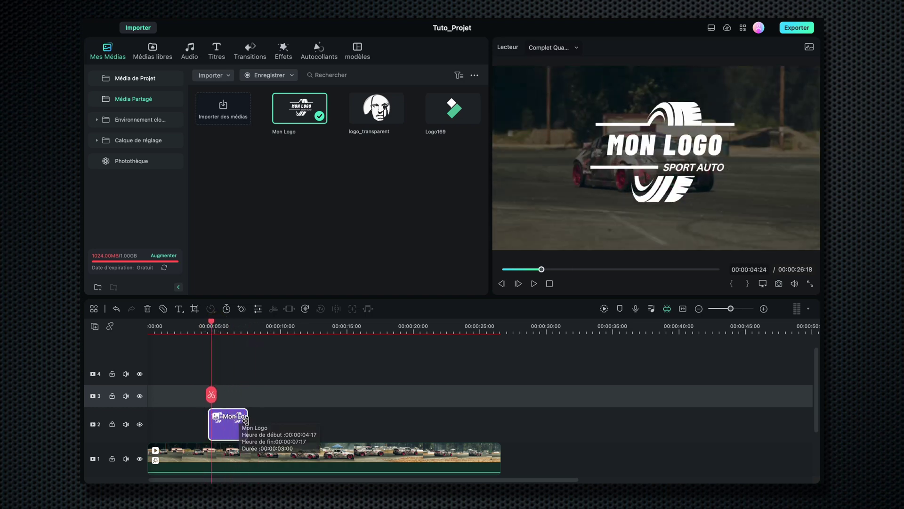
{"action": "mouse_move", "coordinate": [247, 422]}
{"action": "left_mouse_down"}
{"action": "mouse_move", "coordinate": [239, 421]}
{"action": "mouse_move", "coordinate": [282, 421]}
{"action": "mouse_move", "coordinate": [230, 423]}
{"action": "mouse_move", "coordinate": [304, 422]}
{"action": "mouse_move", "coordinate": [244, 422]}
{"action": "left_mouse_up"}
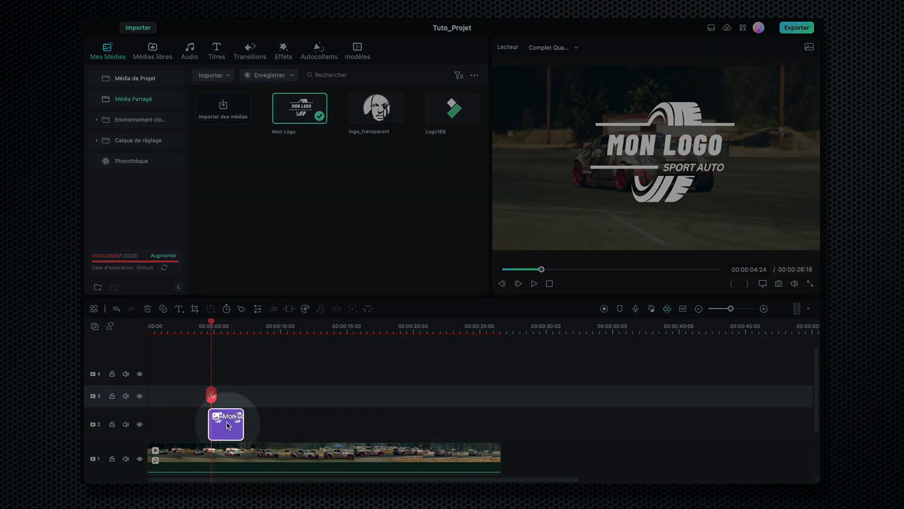
Open the Mon Logo clip's animation settings and look through the predefined movements and predefined animations
{"action": "double_click", "coordinate": [226, 425]}
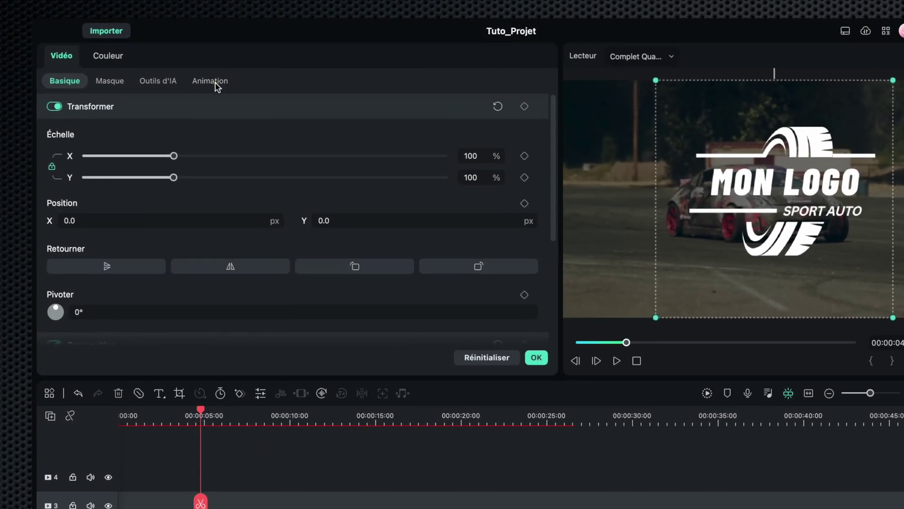
{"action": "left_click", "coordinate": [220, 70]}
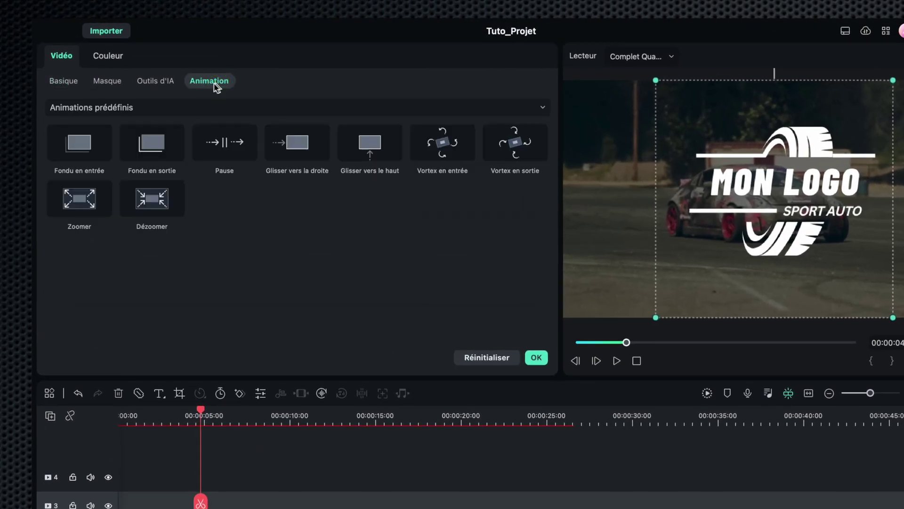
{"action": "left_click", "coordinate": [147, 109]}
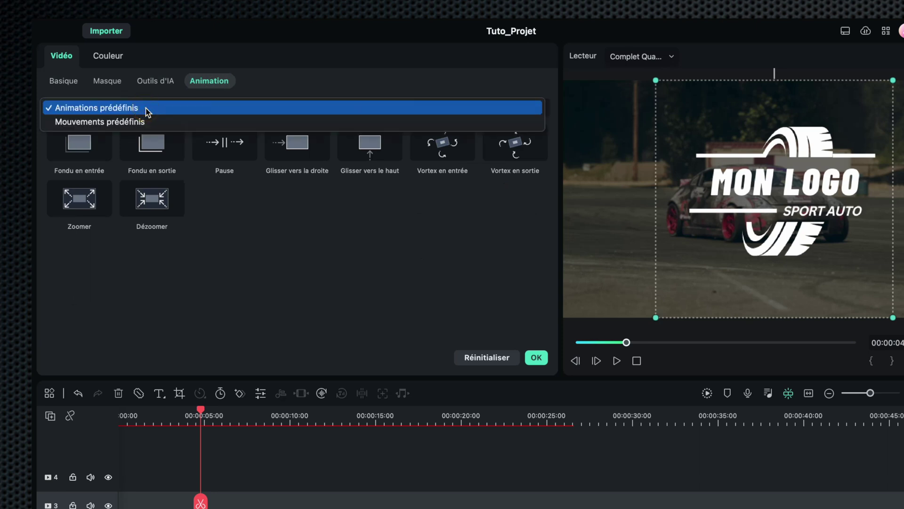
{"action": "left_click", "coordinate": [127, 121]}
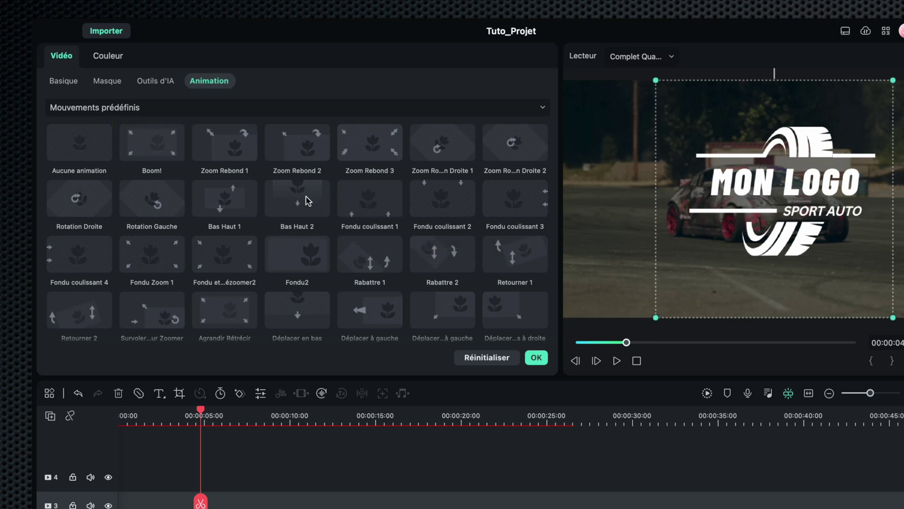
{"action": "left_click", "coordinate": [183, 107]}
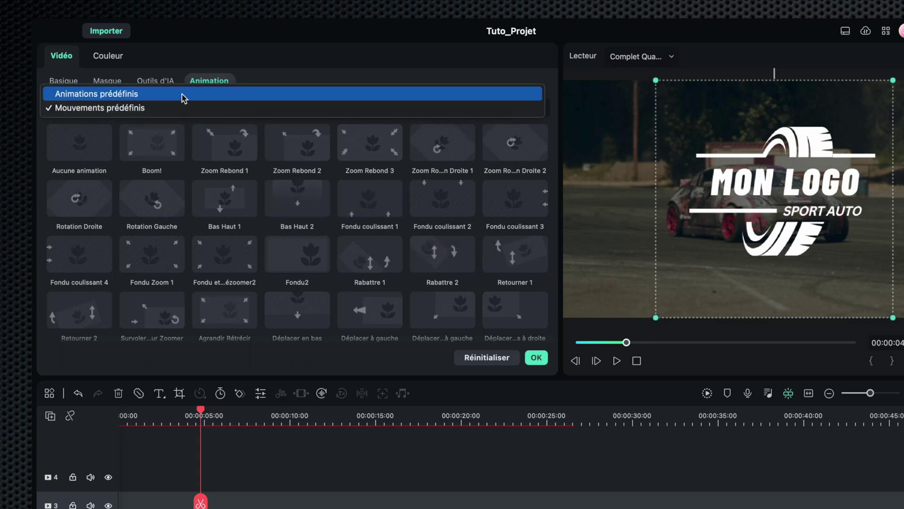
{"action": "left_click", "coordinate": [181, 95]}
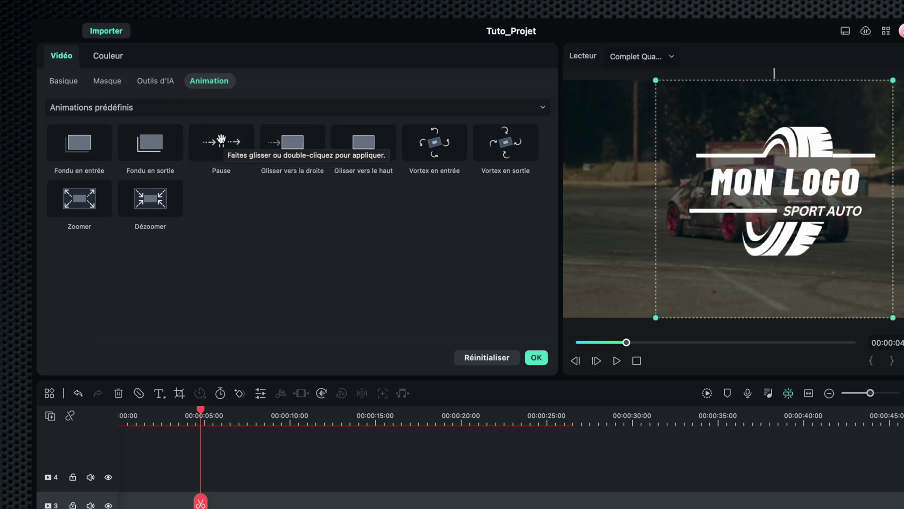
Apply the predefined Pause animation to the Mon Logo clip and play it on the timeline
{"action": "double_click", "coordinate": [223, 148]}
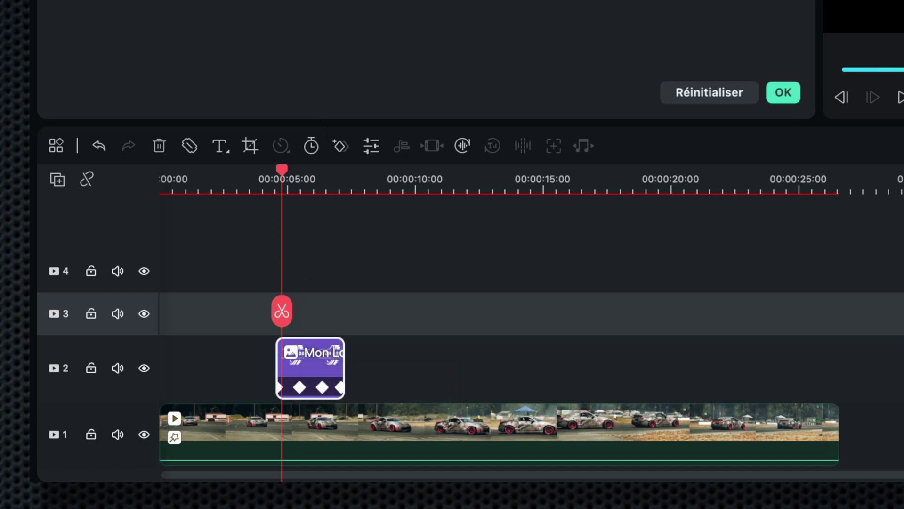
{"action": "scroll", "coordinate": [555, 394], "scroll_direction": "up", "scroll_amount": 5}
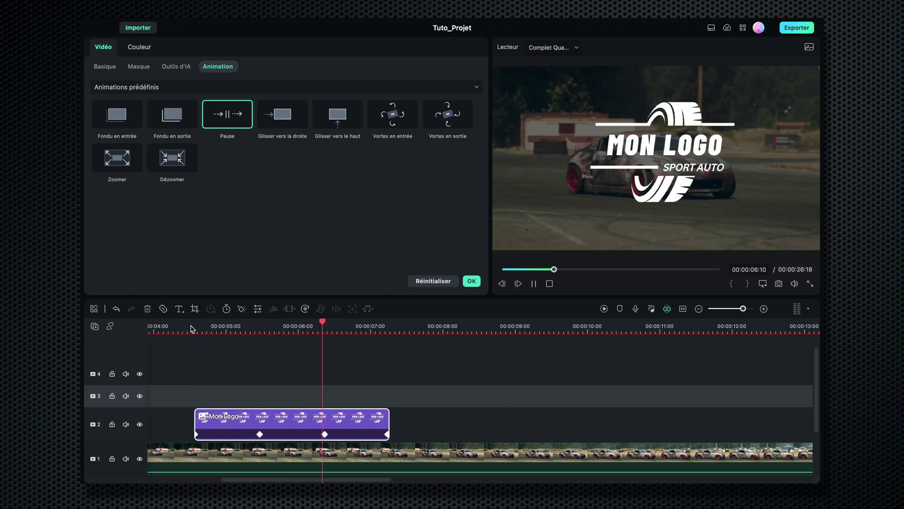
{"action": "key", "text": "space"}
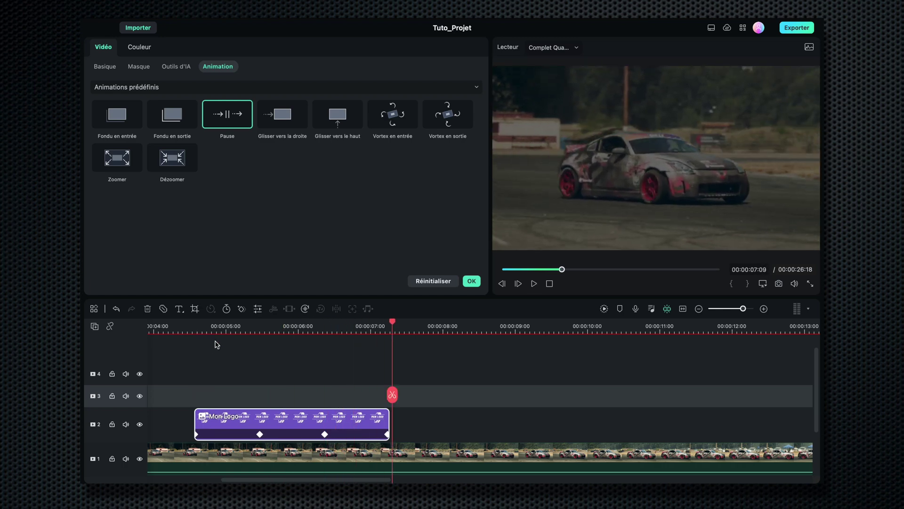
{"action": "left_click", "coordinate": [191, 325]}
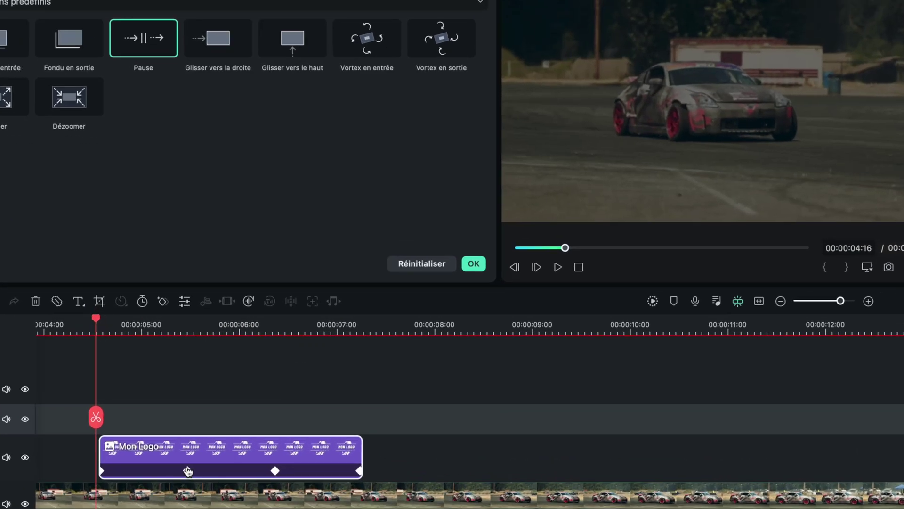
Move the logo clip's second keyframe to 00:00:05:00 and its third to about 6.7 seconds, and play the adjusted animation
{"action": "left_click", "coordinate": [180, 475]}
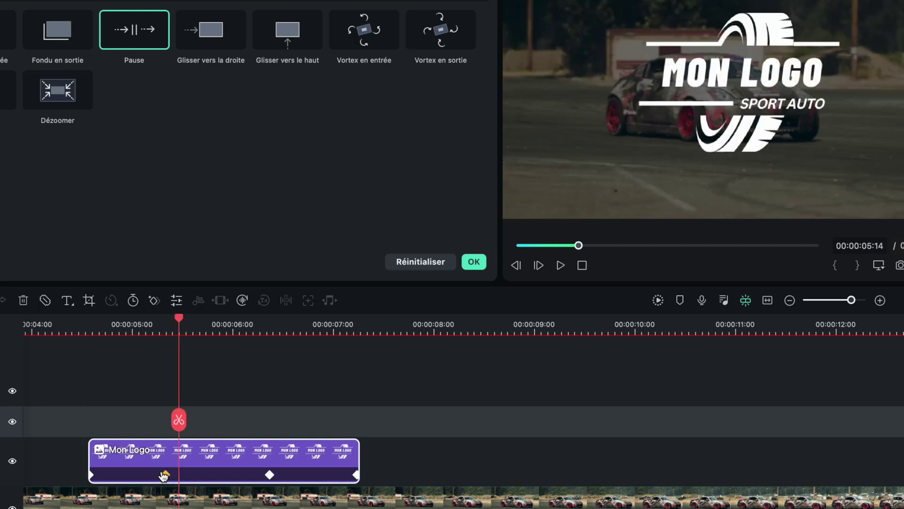
{"action": "left_click", "coordinate": [132, 474]}
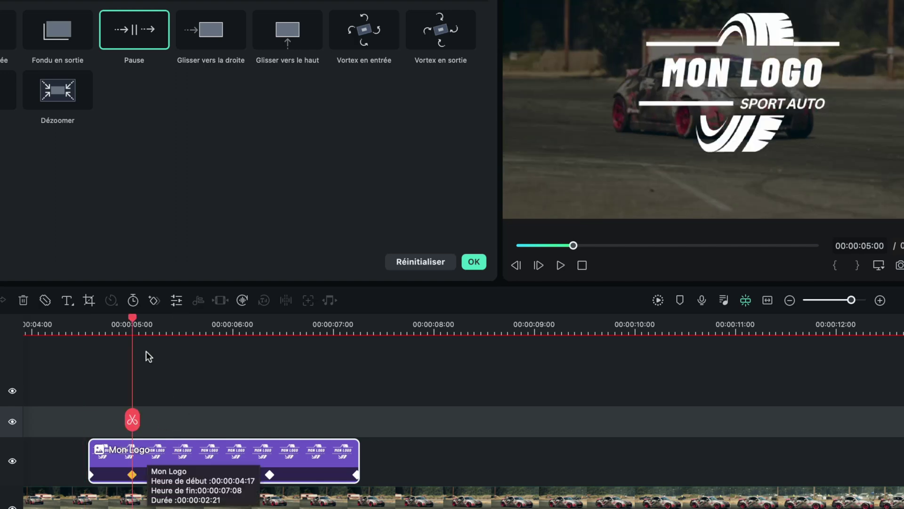
{"action": "left_click_drag", "start_coordinate": [131, 322], "coordinate": [240, 325]}
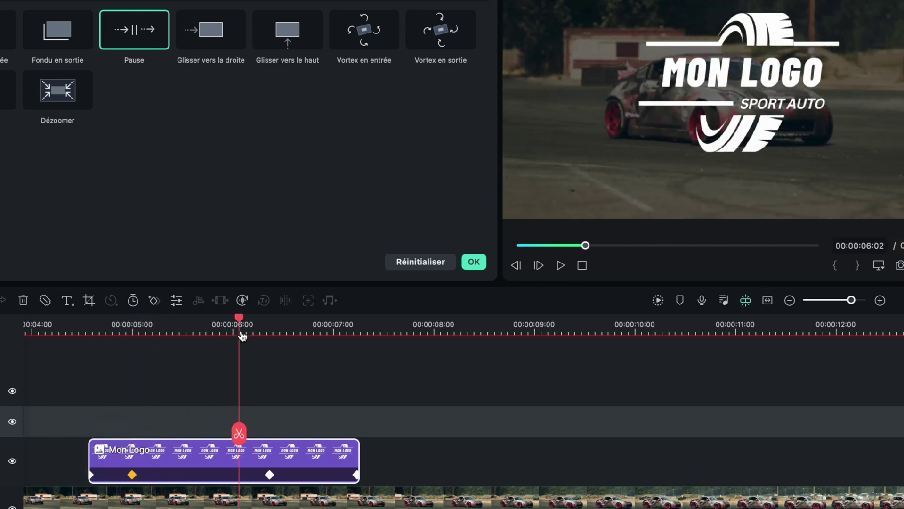
{"action": "left_click", "coordinate": [269, 475]}
{"action": "left_click_drag", "start_coordinate": [270, 475], "coordinate": [277, 476]}
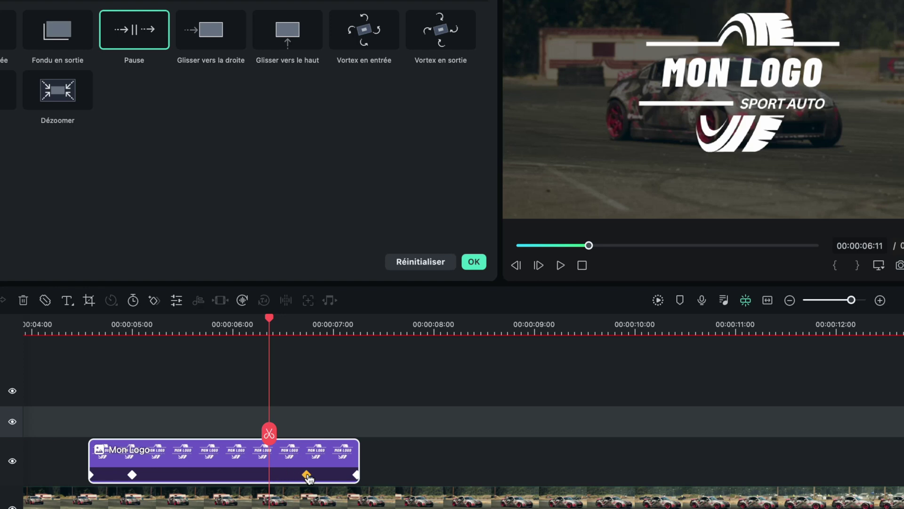
{"action": "left_click", "coordinate": [307, 474]}
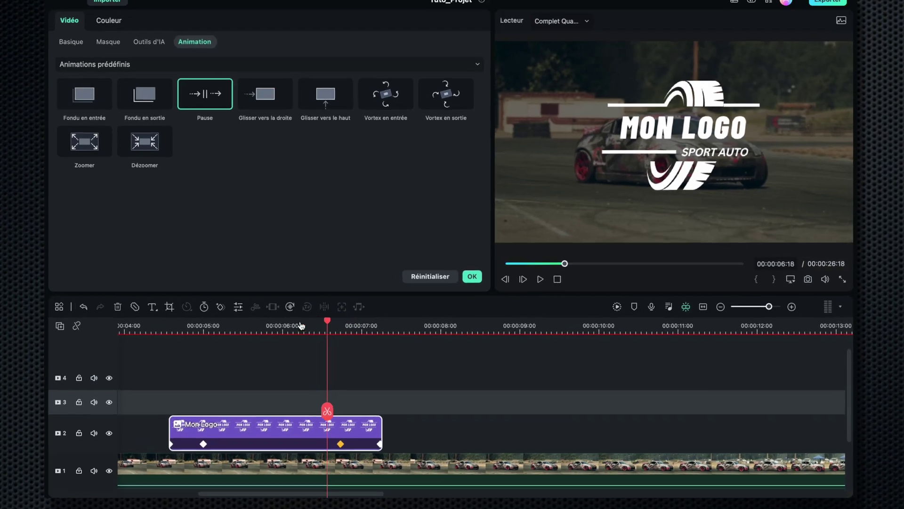
{"action": "left_click", "coordinate": [92, 329]}
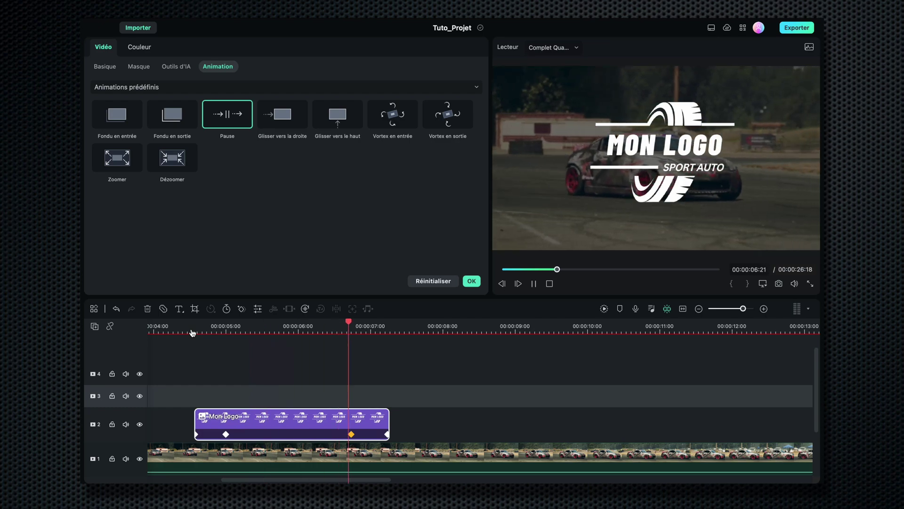
{"action": "key", "text": "space"}
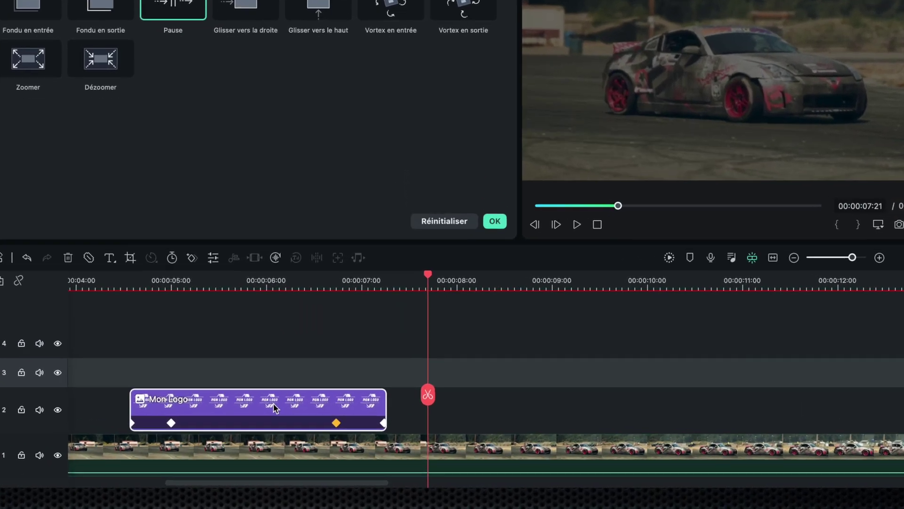
Delete all keyframes of the Pause animation from the Mon Logo clip
{"action": "right_click", "coordinate": [304, 421]}
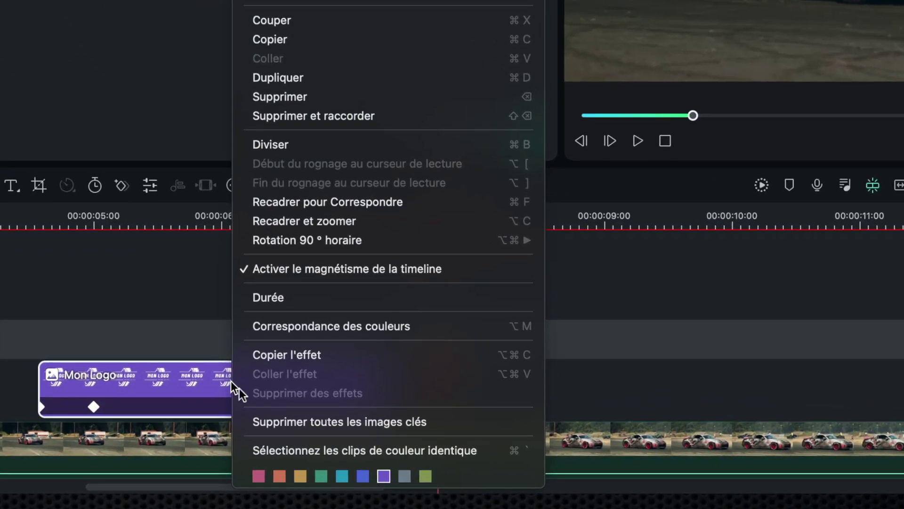
{"action": "left_click", "coordinate": [330, 421]}
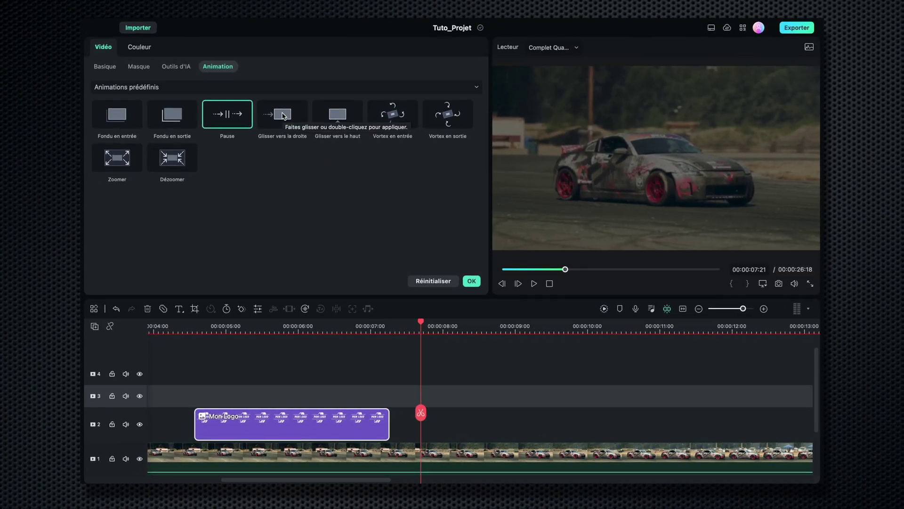
Try the Glisser vers la droite and Dézoomer animations on the Mon Logo clip, and delete all their keyframes
{"action": "left_click", "coordinate": [283, 116]}
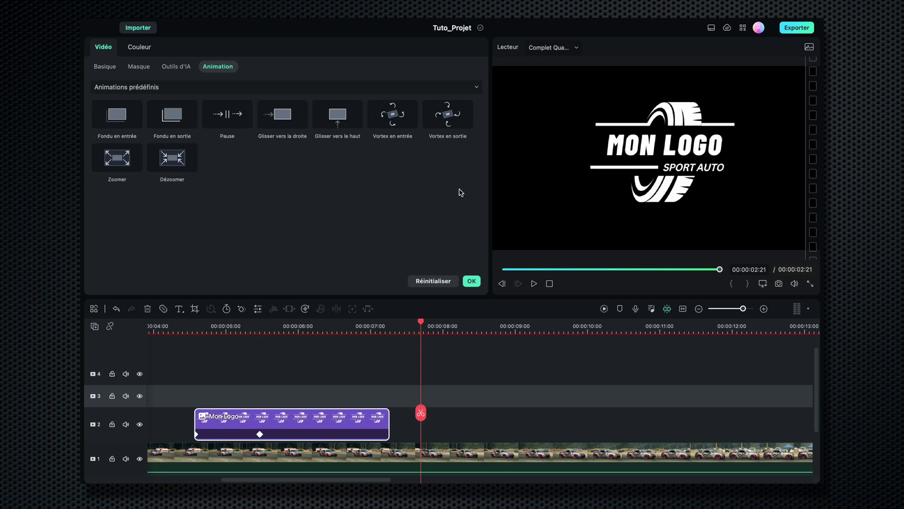
{"action": "left_click", "coordinate": [172, 158]}
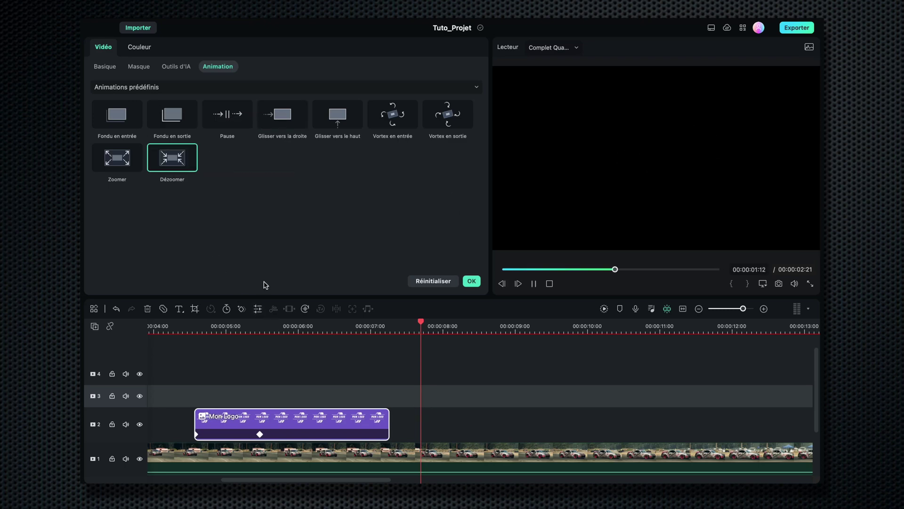
{"action": "right_click", "coordinate": [278, 421]}
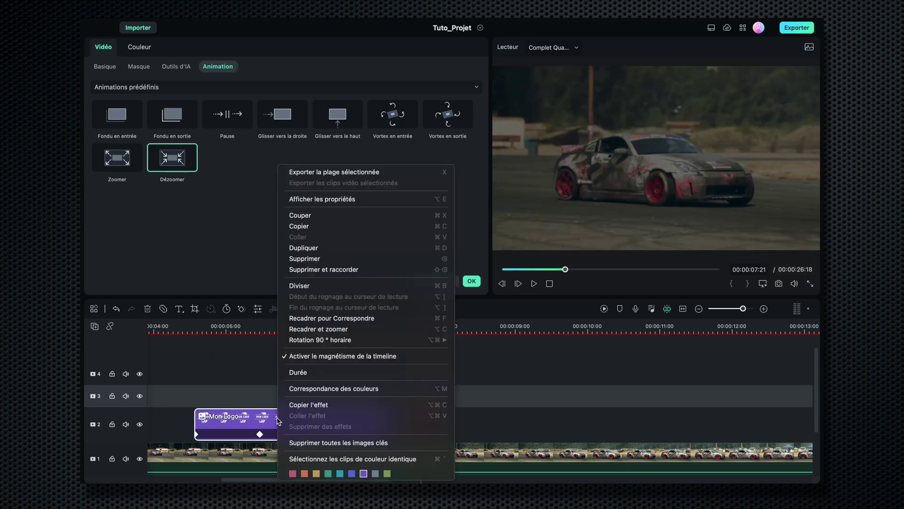
{"action": "left_click", "coordinate": [312, 442]}
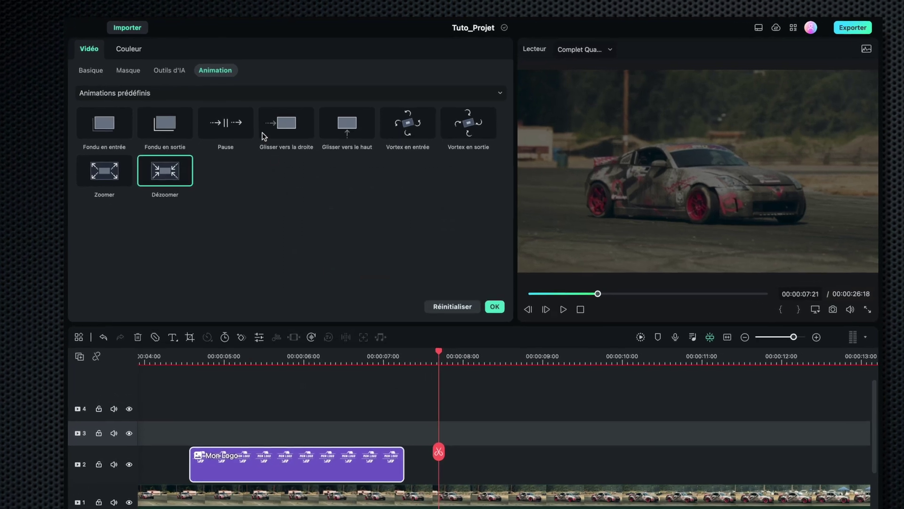
Apply the predefined movement Boom! to the Mon Logo clip and play it on the timeline
{"action": "left_click", "coordinate": [185, 88]}
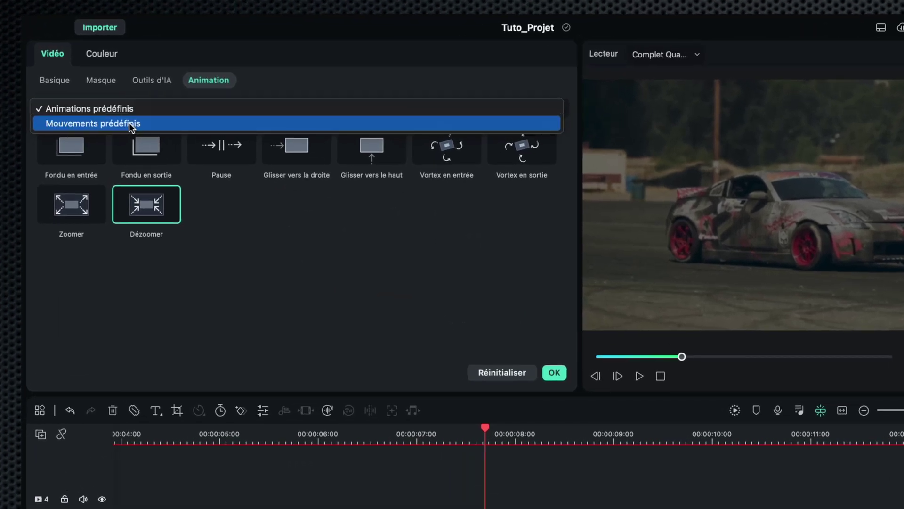
{"action": "left_click", "coordinate": [129, 123]}
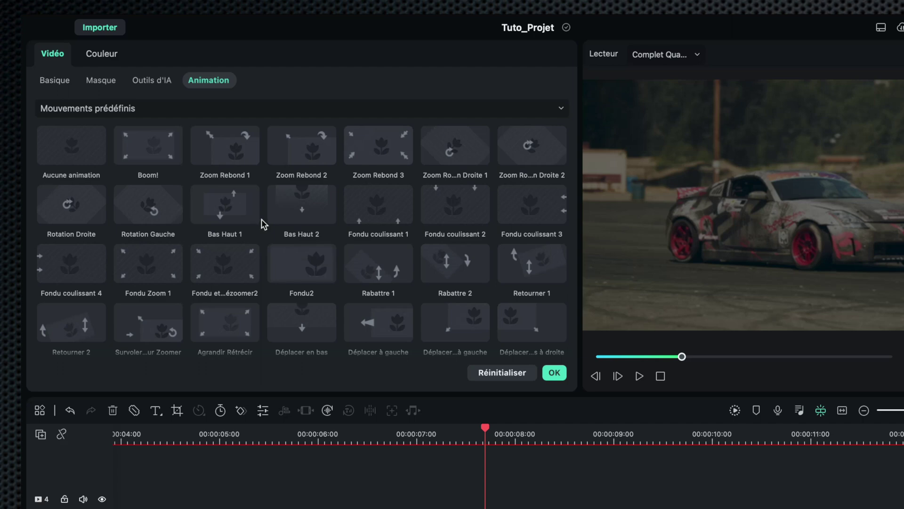
{"action": "left_click", "coordinate": [146, 144]}
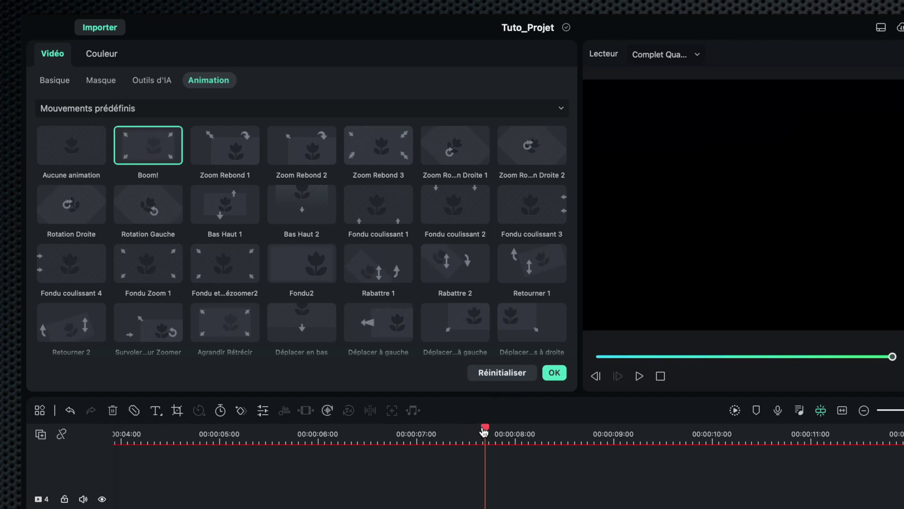
{"action": "left_click_drag", "start_coordinate": [484, 431], "coordinate": [146, 429]}
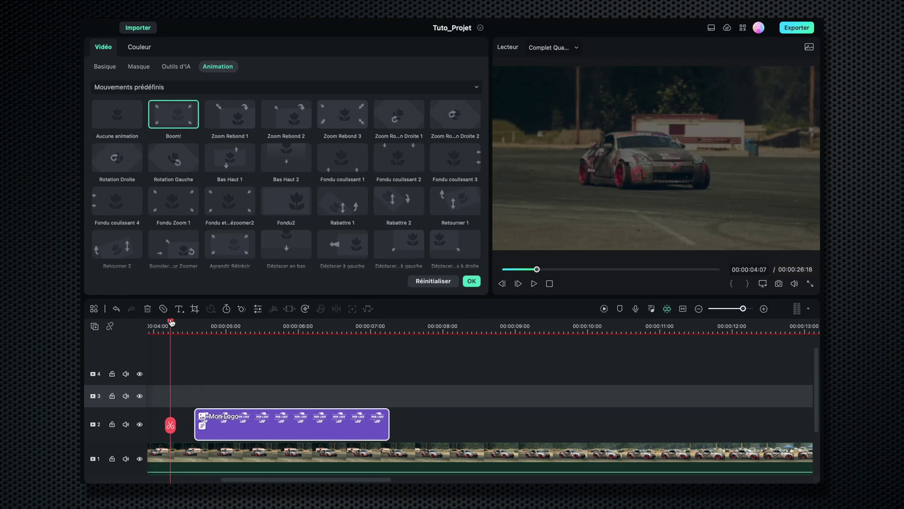
{"action": "key", "text": "space"}
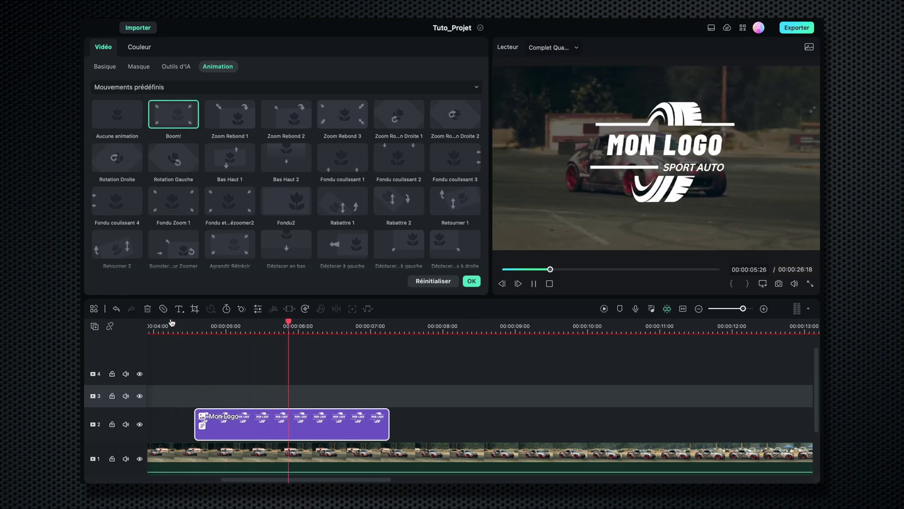
{"action": "key", "text": "space"}
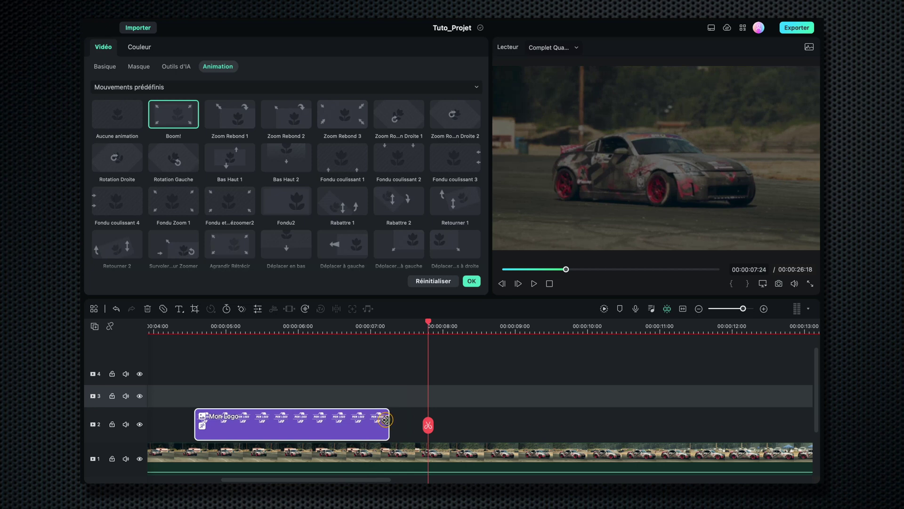
Shorten the Mon Logo clip so it ends at about 00:00:06:00, and play the shortened animation
{"action": "left_click_drag", "start_coordinate": [385, 419], "coordinate": [299, 422]}
{"action": "left_click", "coordinate": [188, 325]}
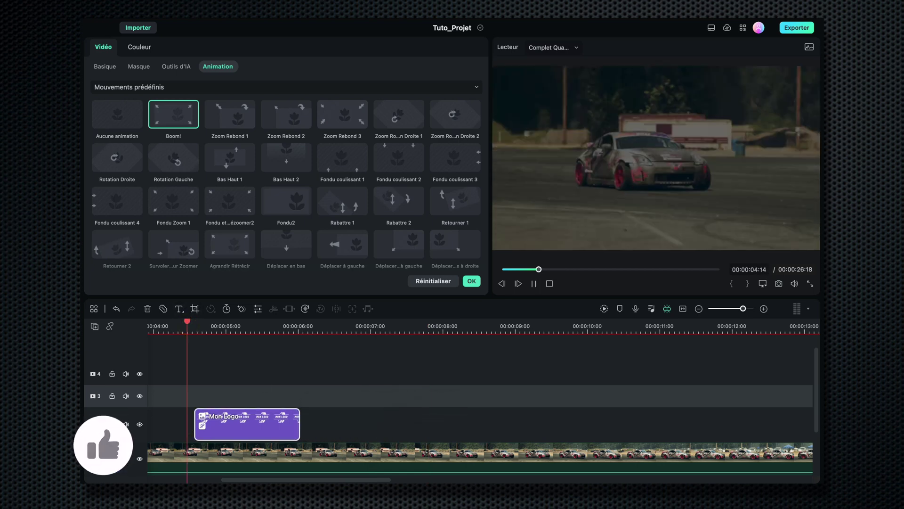
{"action": "key", "text": "space"}
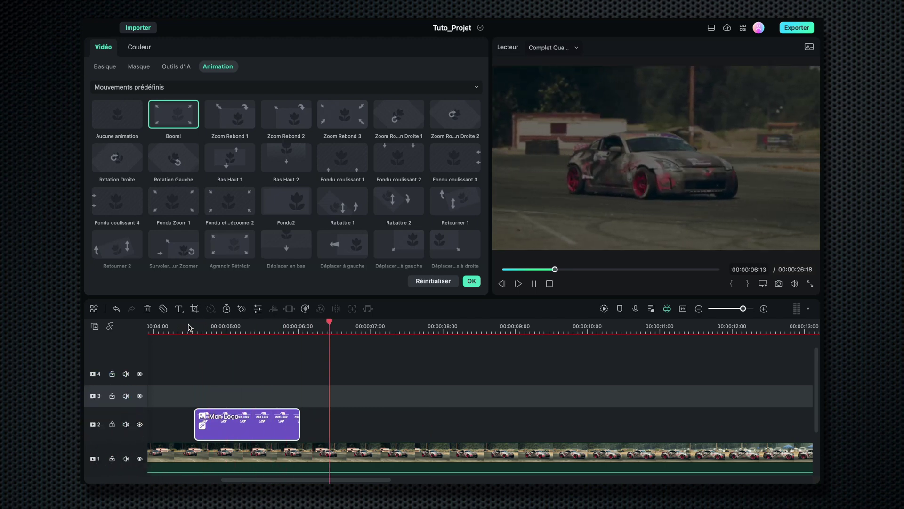
{"action": "key", "text": "space"}
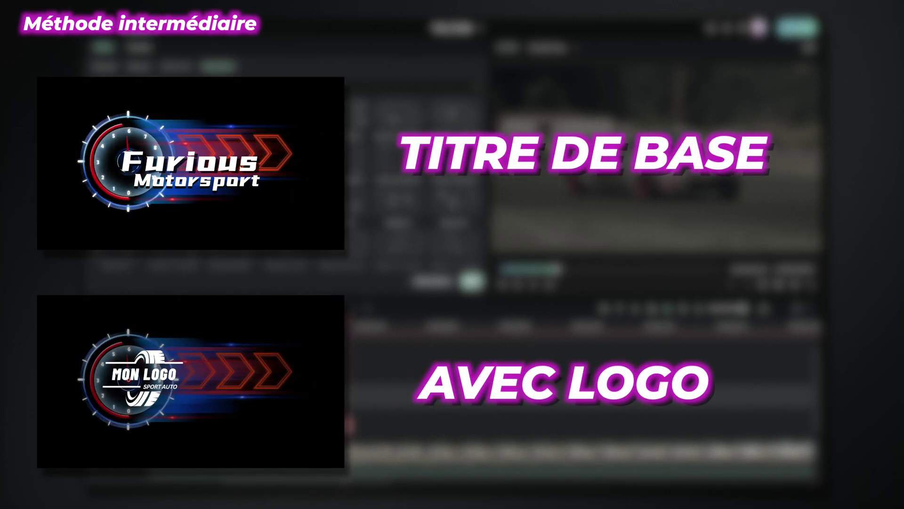
Close the animation settings and delete the Mon Logo and car video clips from the timeline
{"action": "left_click", "coordinate": [472, 281]}
{"action": "scroll", "coordinate": [192, 371], "scroll_direction": "down", "scroll_amount": 2}
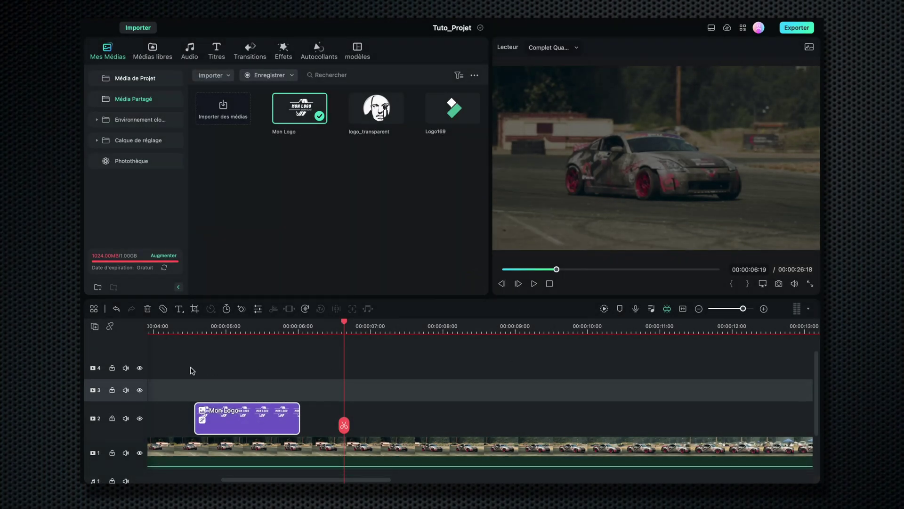
{"action": "left_click_drag", "start_coordinate": [179, 358], "coordinate": [293, 457]}
{"action": "key", "text": "Delete"}
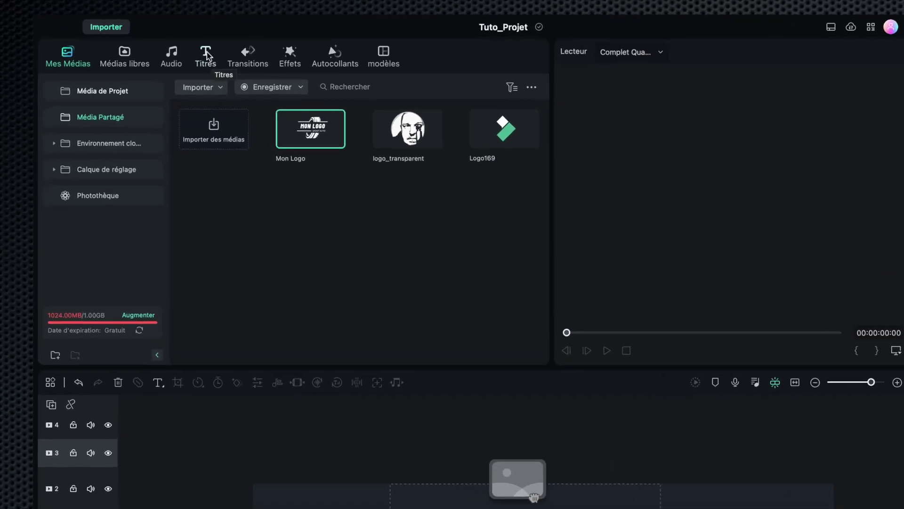
Place Furious Motorsport Title 01 from the Furious_Motorsport resource pack at the start of video track 1
{"action": "left_click", "coordinate": [215, 55]}
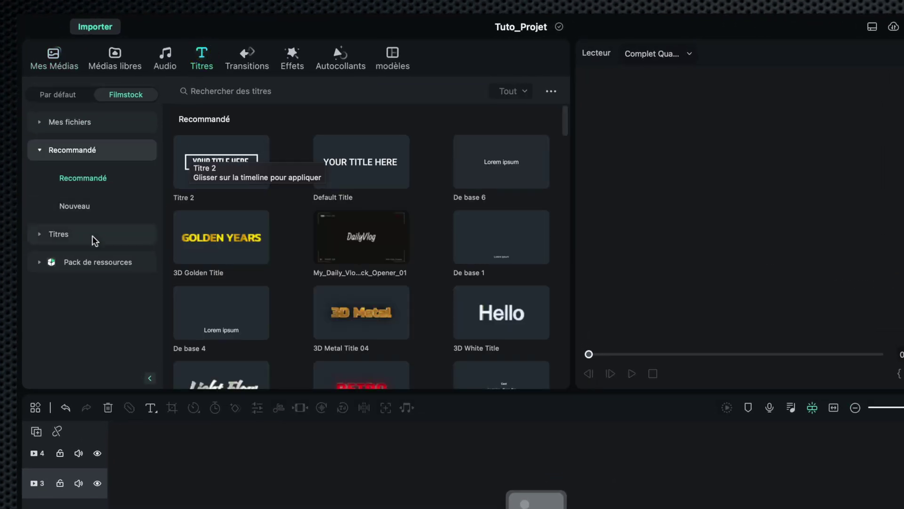
{"action": "left_click", "coordinate": [77, 261]}
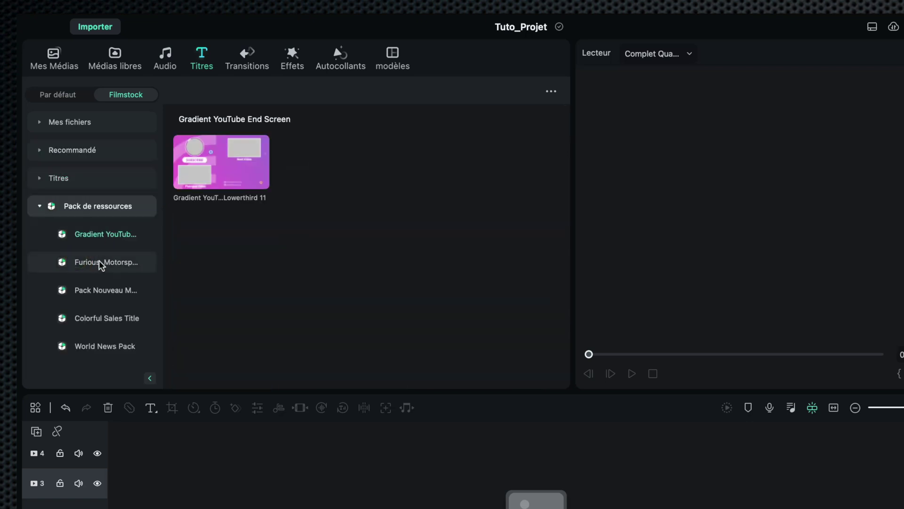
{"action": "left_click", "coordinate": [95, 262]}
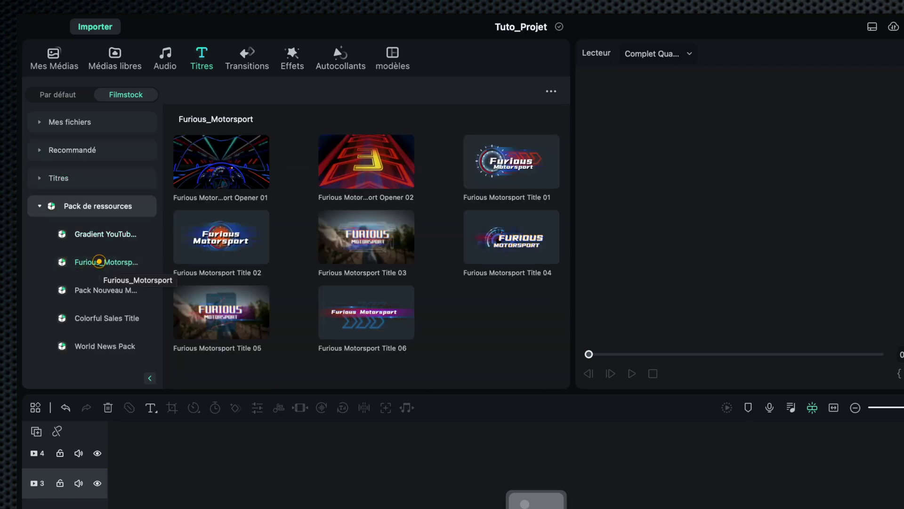
{"action": "left_click", "coordinate": [494, 163]}
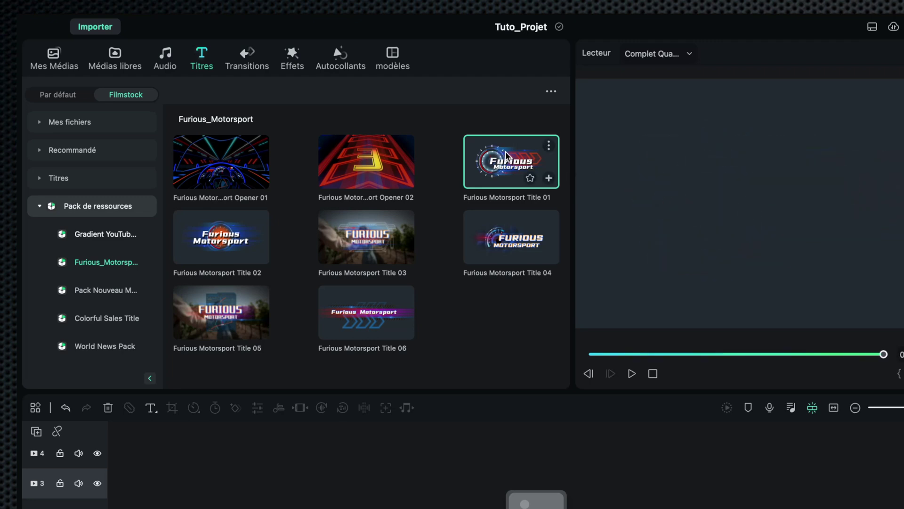
{"action": "left_click_drag", "start_coordinate": [507, 155], "coordinate": [175, 491]}
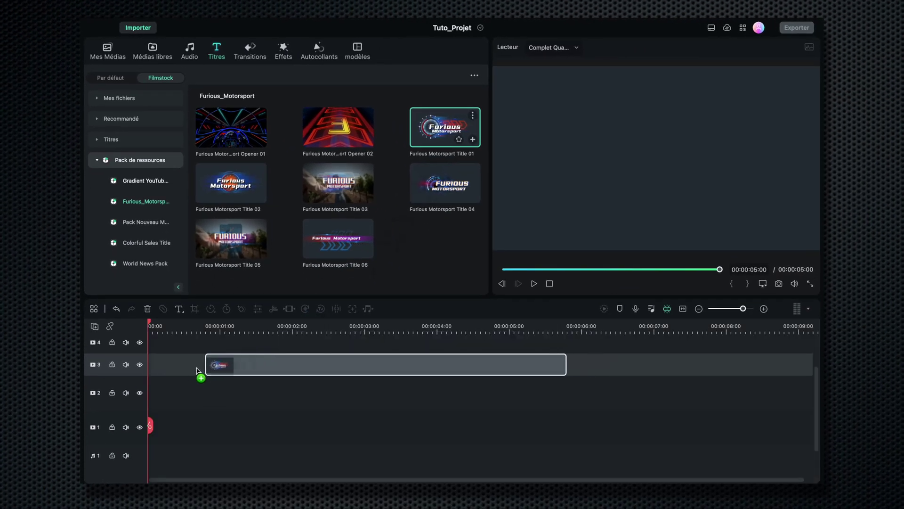
{"action": "left_click_drag", "start_coordinate": [197, 370], "coordinate": [152, 426]}
Open the title in the advanced title editor and delete its two Motorsport and two Furious text layers
{"action": "double_click", "coordinate": [207, 429]}
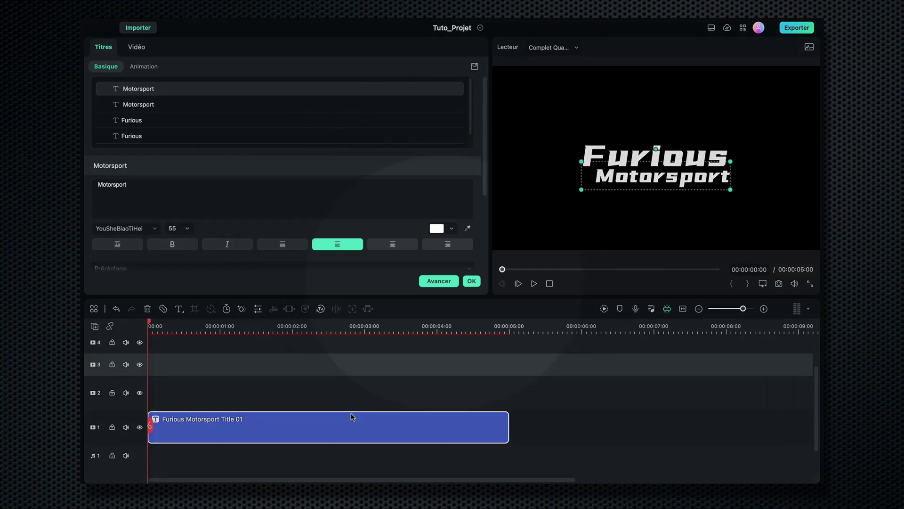
{"action": "left_click", "coordinate": [439, 281]}
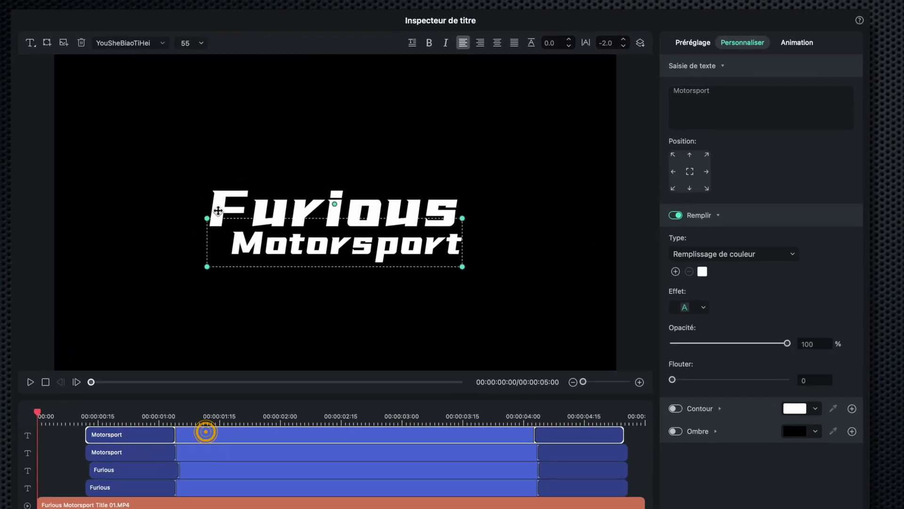
{"action": "left_click", "coordinate": [81, 43]}
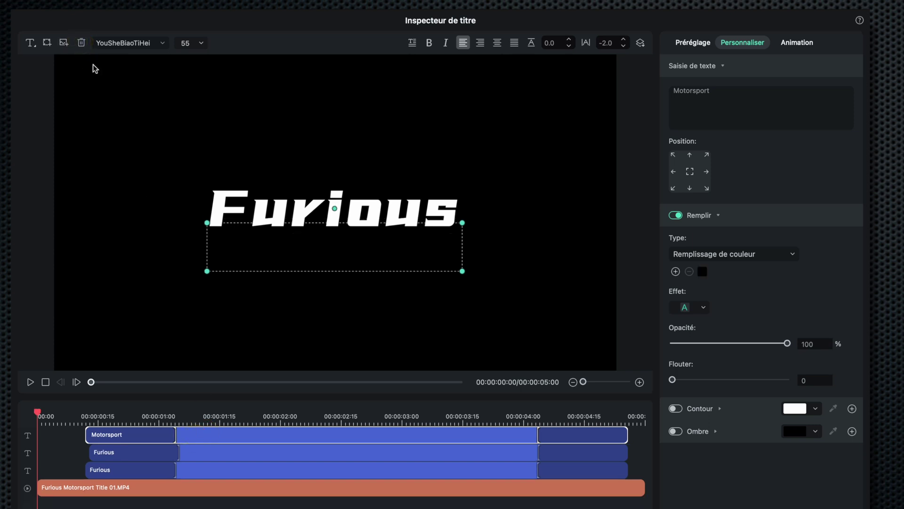
{"action": "left_click", "coordinate": [80, 43]}
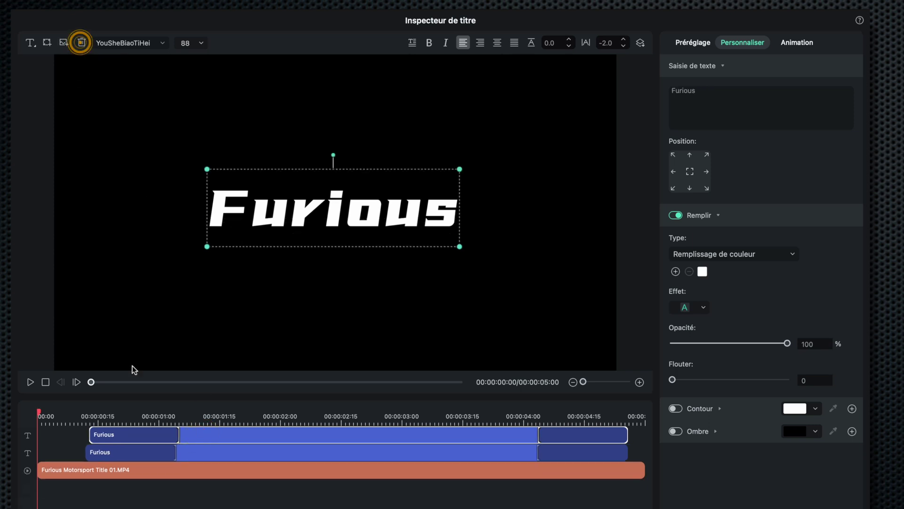
{"action": "left_click", "coordinate": [79, 43]}
{"action": "left_click", "coordinate": [81, 43]}
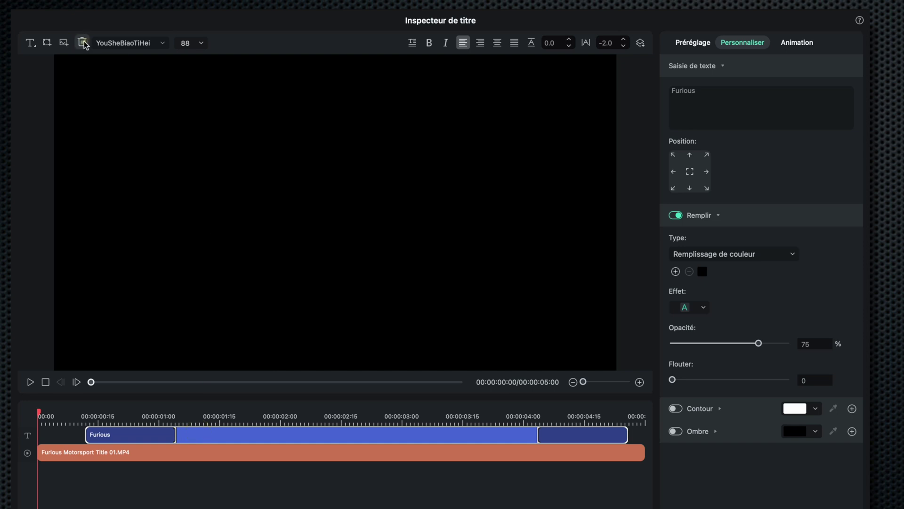
Play the title's background animation without its text, and return the playhead to the start
{"action": "left_click", "coordinate": [31, 383]}
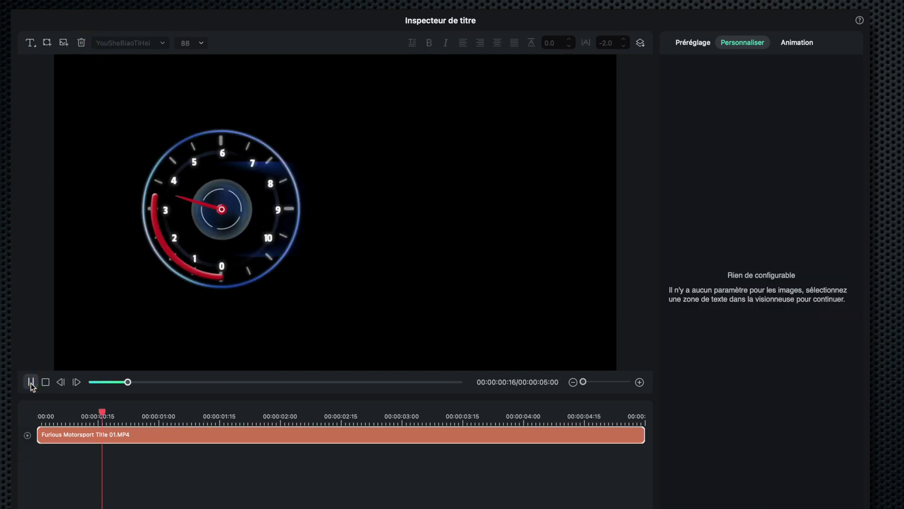
{"action": "left_click", "coordinate": [31, 382]}
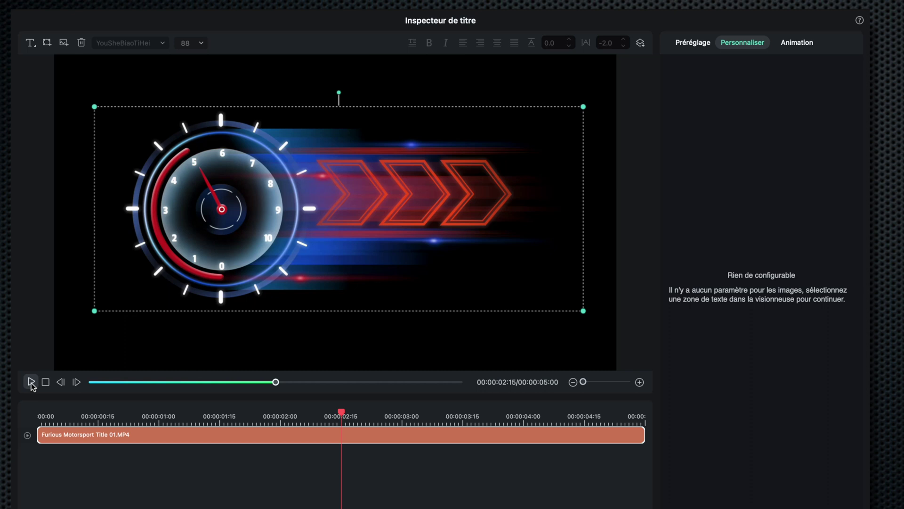
{"action": "left_click_drag", "start_coordinate": [341, 413], "coordinate": [39, 414]}
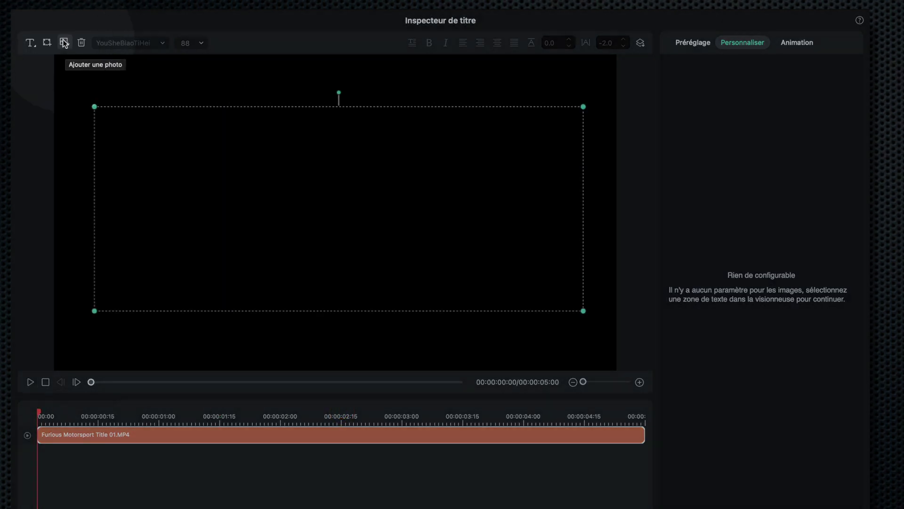
Add the image Mon Logo.png to the title and trim its layer to start at about 0.7 seconds
{"action": "left_click", "coordinate": [64, 44]}
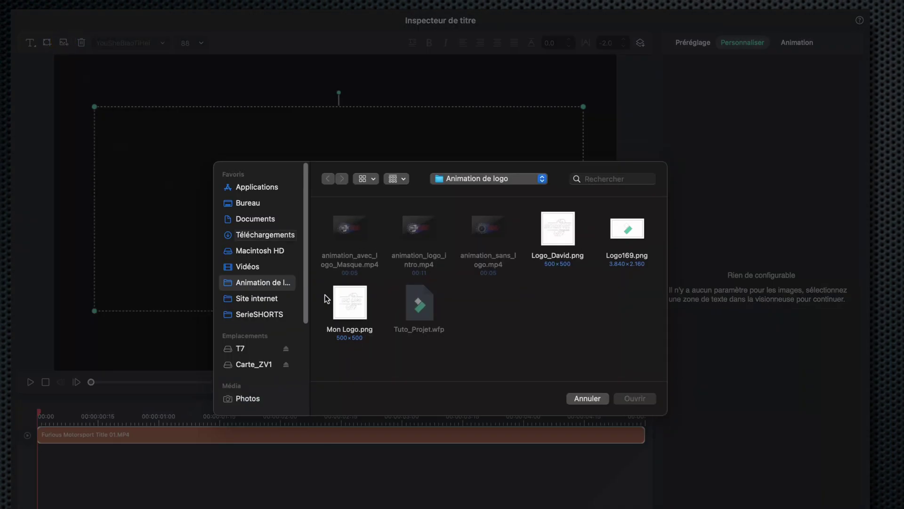
{"action": "double_click", "coordinate": [350, 302]}
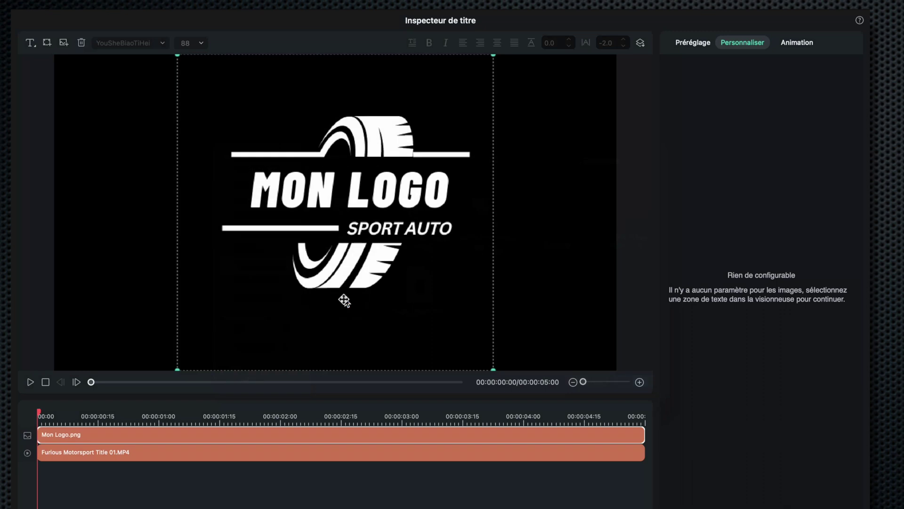
{"action": "left_click_drag", "start_coordinate": [39, 411], "coordinate": [127, 418]}
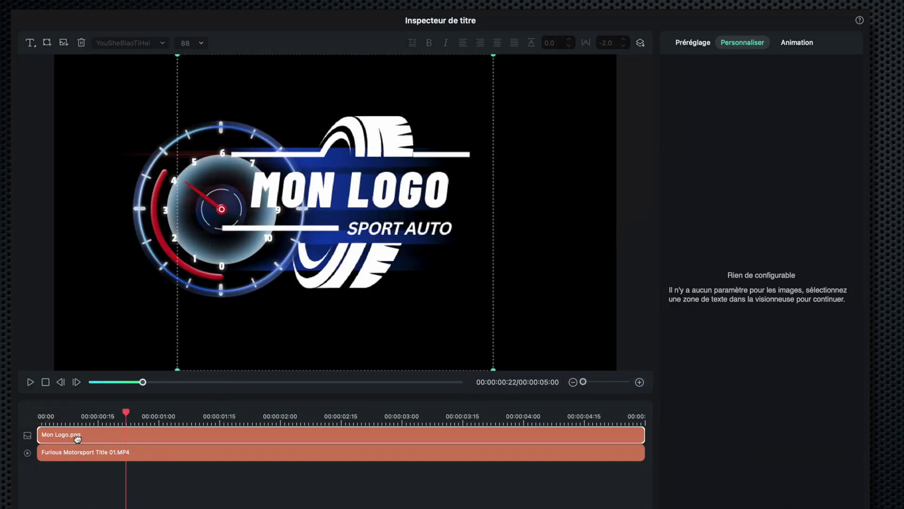
{"action": "left_click", "coordinate": [39, 431]}
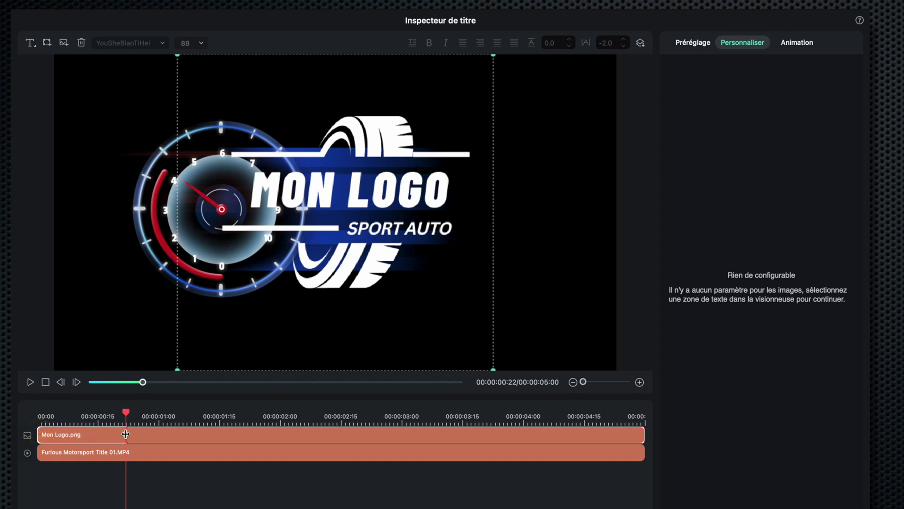
{"action": "left_click_drag", "start_coordinate": [126, 434], "coordinate": [164, 411]}
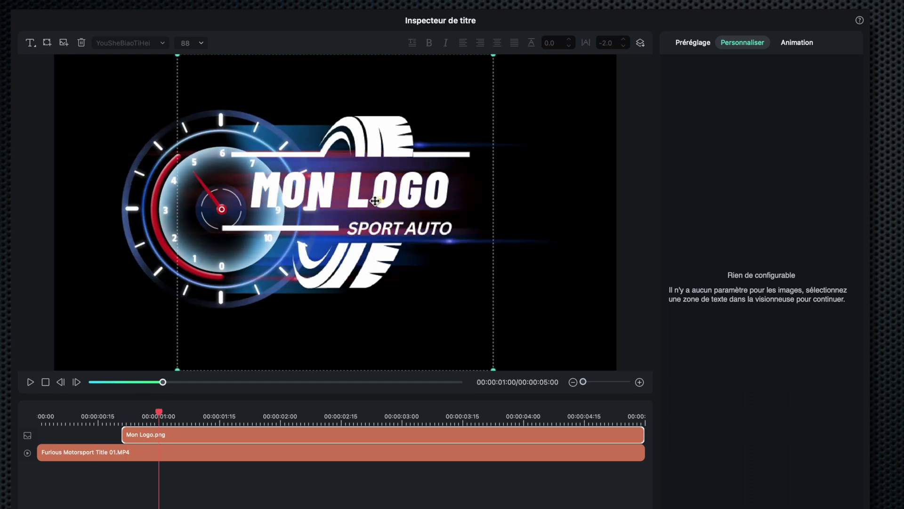
Scale down the logo image and centre it over the speedometer dial
{"action": "left_click_drag", "start_coordinate": [375, 201], "coordinate": [311, 202]}
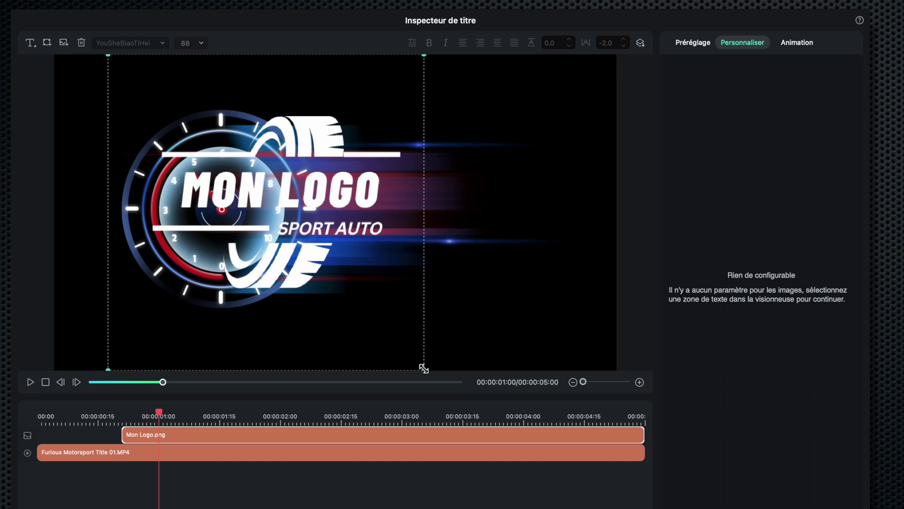
{"action": "left_click_drag", "start_coordinate": [423, 369], "coordinate": [336, 283]}
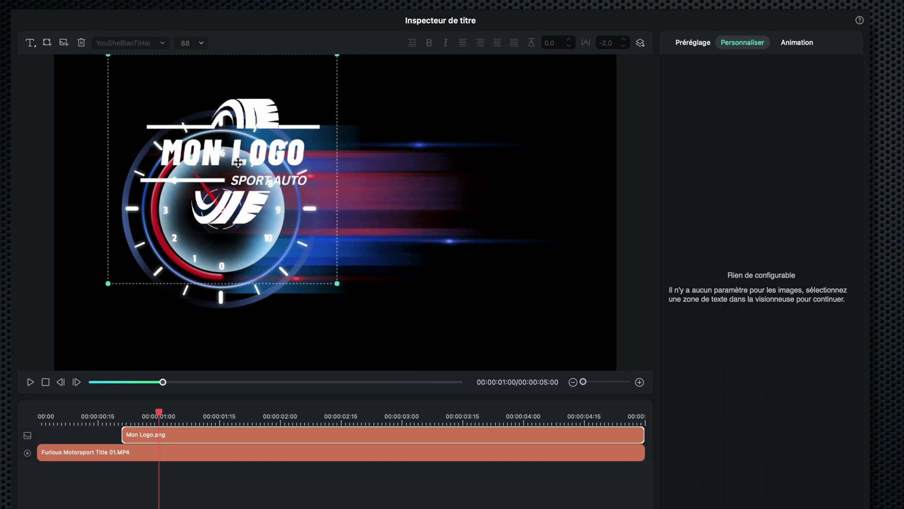
{"action": "left_click_drag", "start_coordinate": [238, 162], "coordinate": [252, 186]}
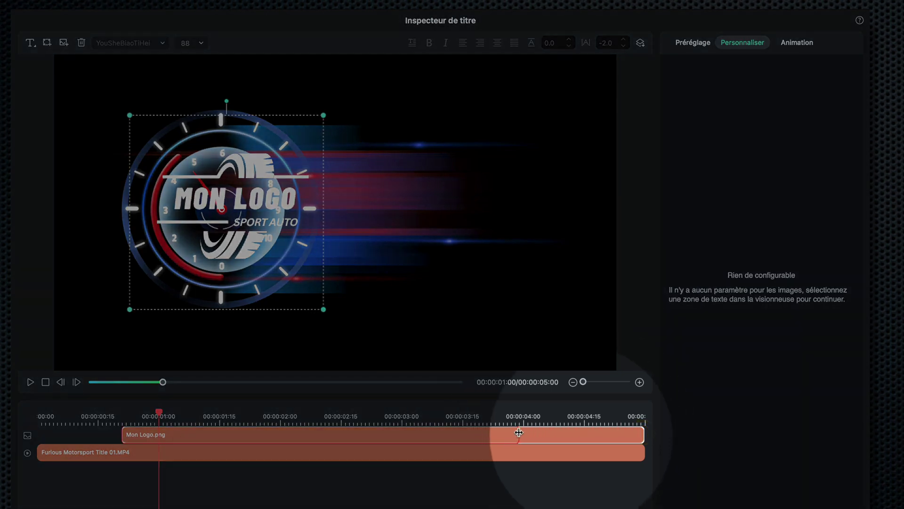
Trim the logo layer to end at about 00:00:04:00 and apply the Boom! animation to it
{"action": "left_click_drag", "start_coordinate": [517, 433], "coordinate": [519, 434]}
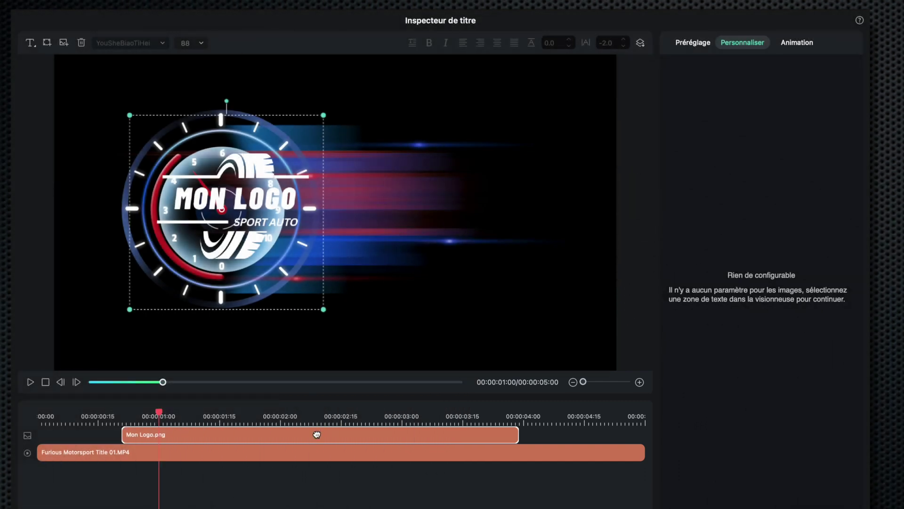
{"action": "left_click", "coordinate": [800, 45]}
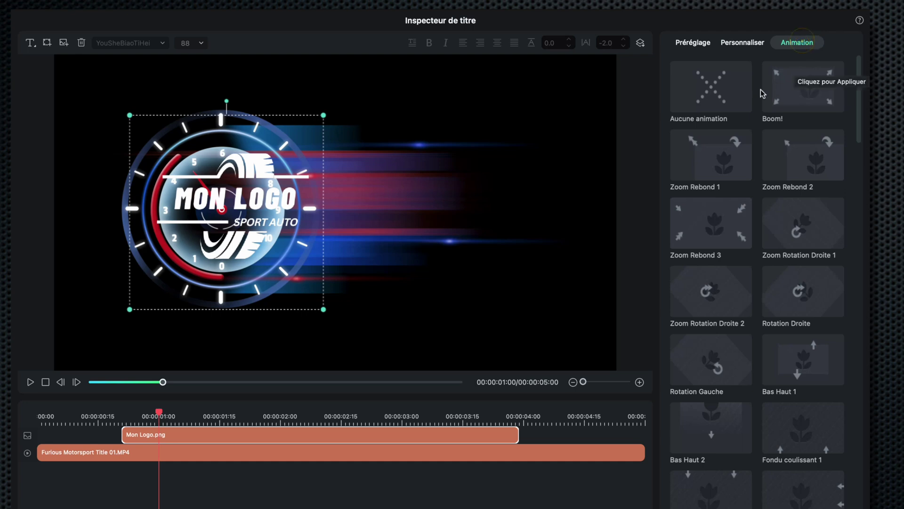
{"action": "left_click", "coordinate": [701, 226]}
{"action": "left_click", "coordinate": [810, 104]}
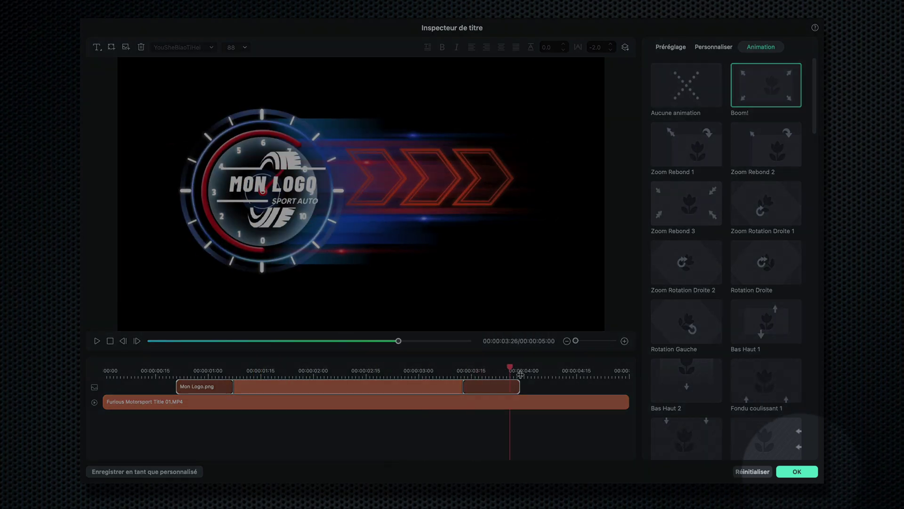
Apply the title edits with the animated logo and play the result from the timeline
{"action": "left_click", "coordinate": [795, 472]}
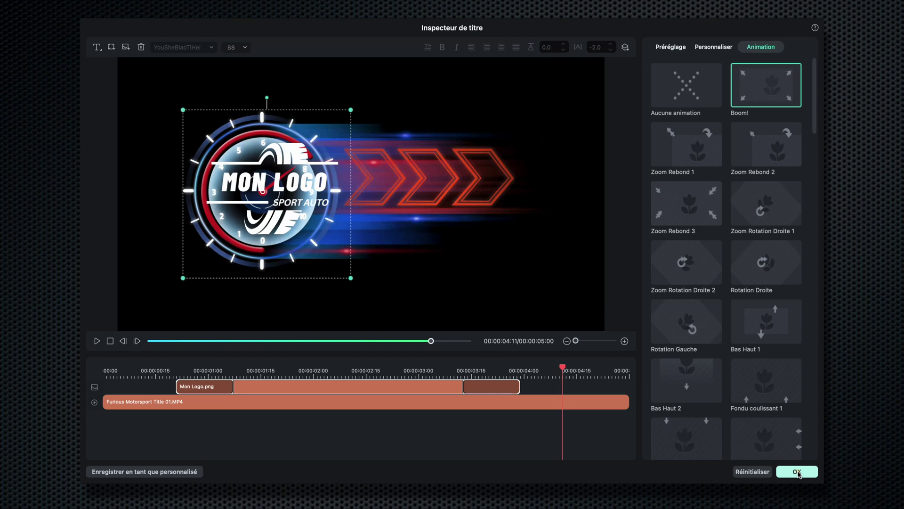
{"action": "left_click", "coordinate": [798, 472]}
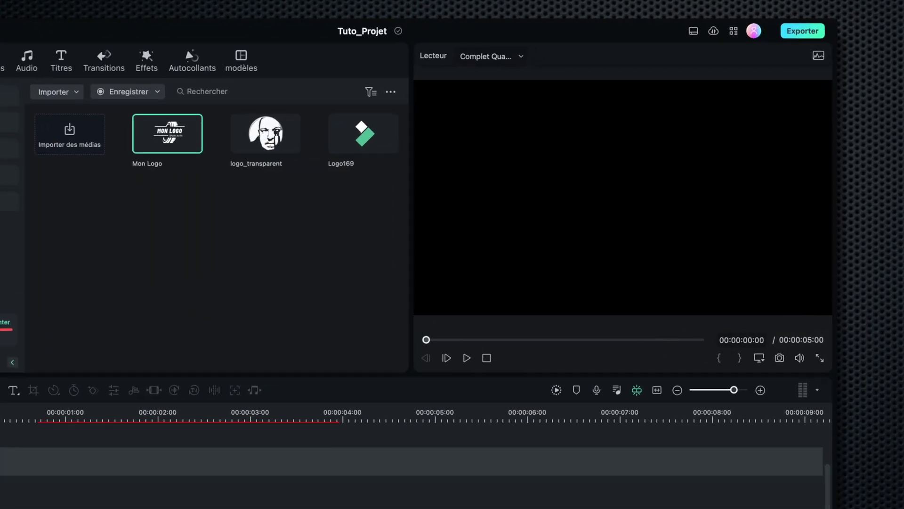
{"action": "key", "text": "space"}
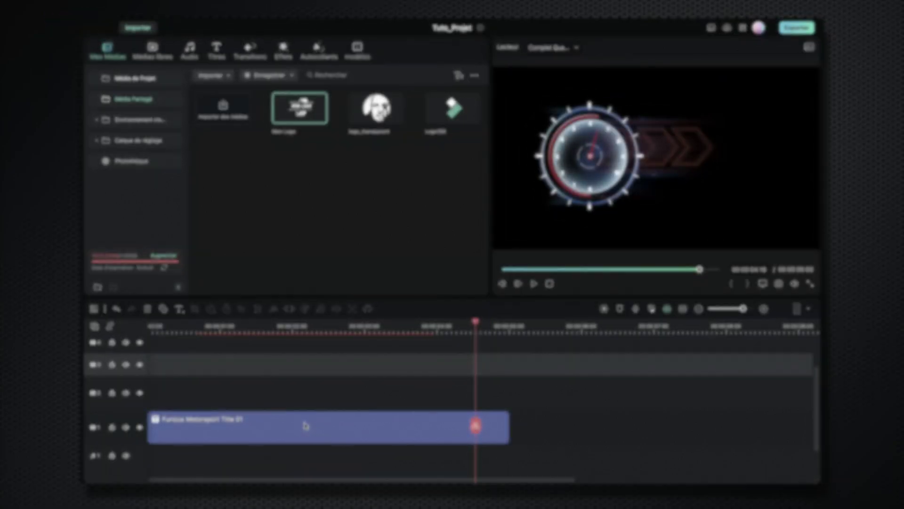
Reopen the Furious Motorsport Title 01 clip in the advanced title editor, delete its Mon Logo.png layer and apply the change
{"action": "double_click", "coordinate": [307, 425]}
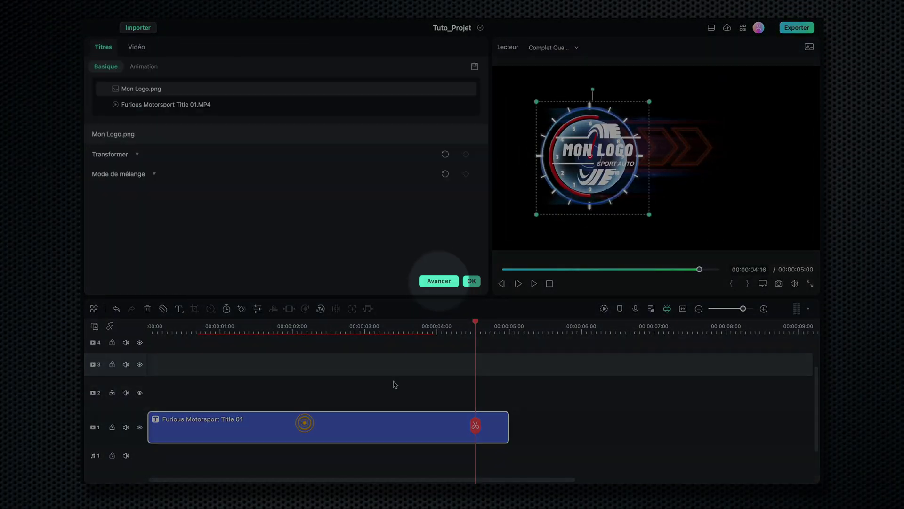
{"action": "left_click", "coordinate": [440, 281]}
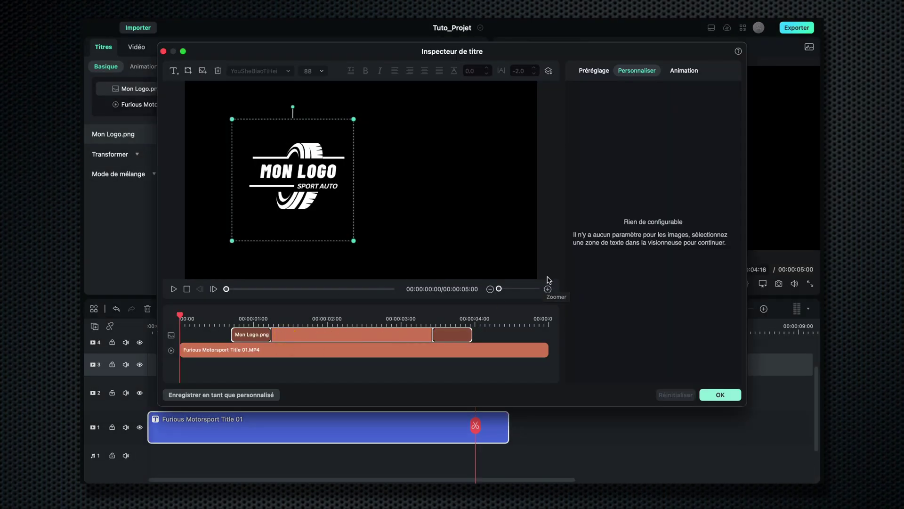
{"action": "left_click", "coordinate": [218, 71]}
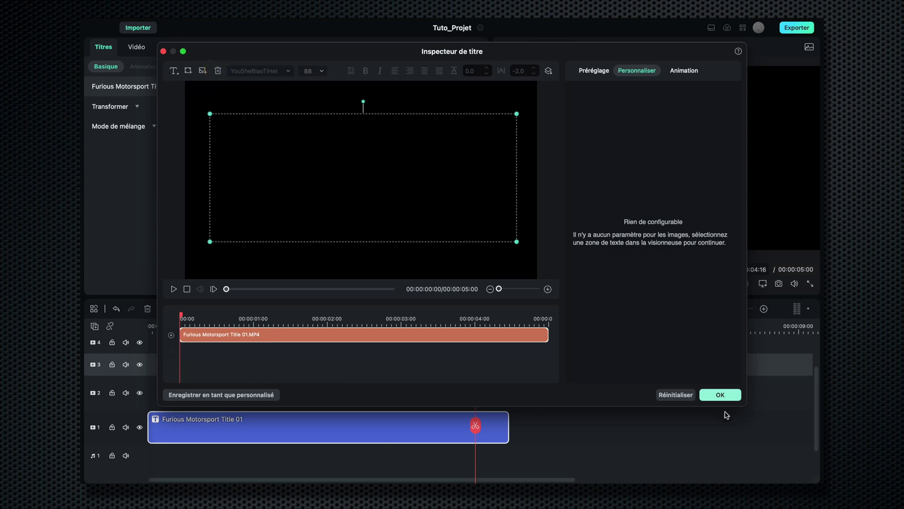
{"action": "left_click", "coordinate": [720, 395]}
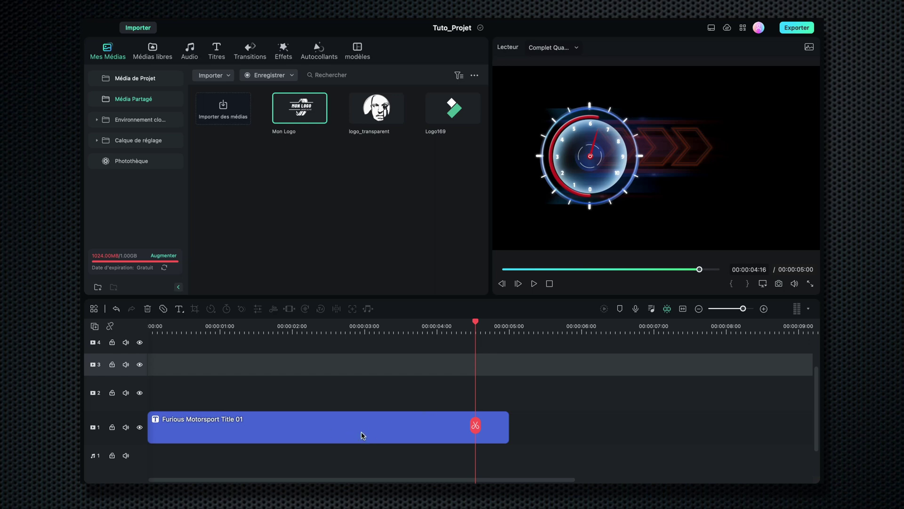
Export the logo-free title as an MP4 named AnimationVF into the Animation de logo folder
{"action": "left_click", "coordinate": [796, 28]}
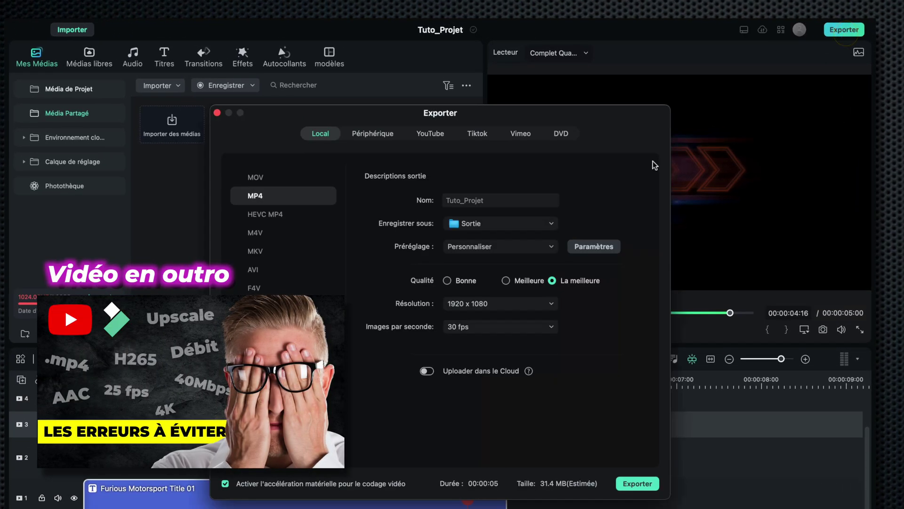
{"action": "double_click", "coordinate": [464, 200]}
{"action": "type", "text": "AnimationVF"}
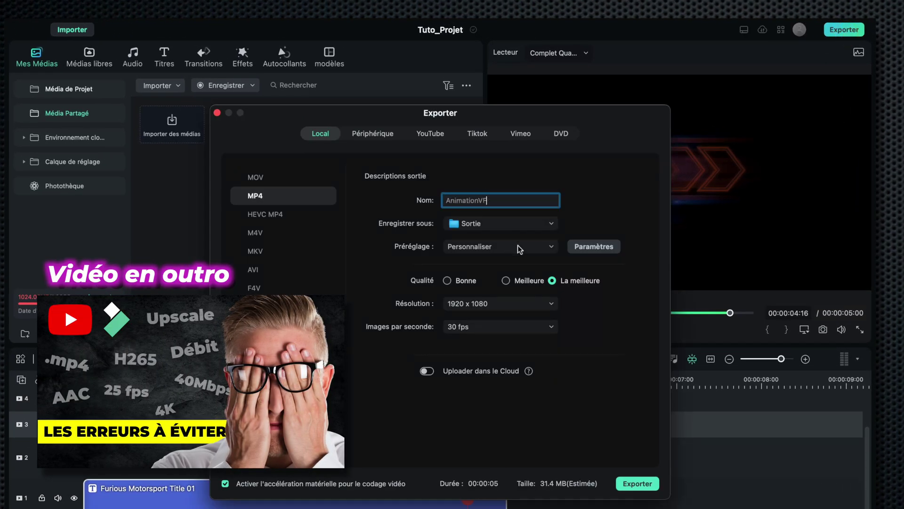
{"action": "left_click", "coordinate": [520, 247]}
{"action": "left_click", "coordinate": [513, 225]}
{"action": "left_click", "coordinate": [642, 417]}
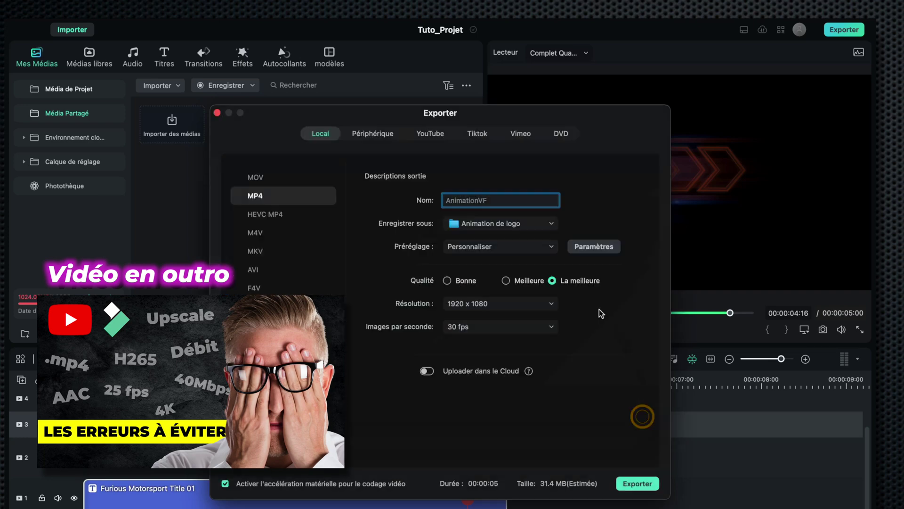
{"action": "left_click", "coordinate": [637, 483]}
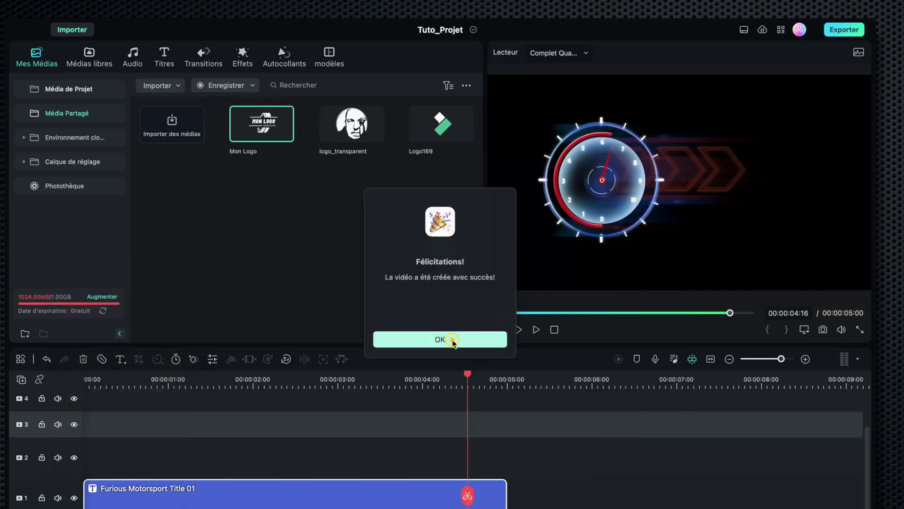
{"action": "left_click", "coordinate": [452, 340]}
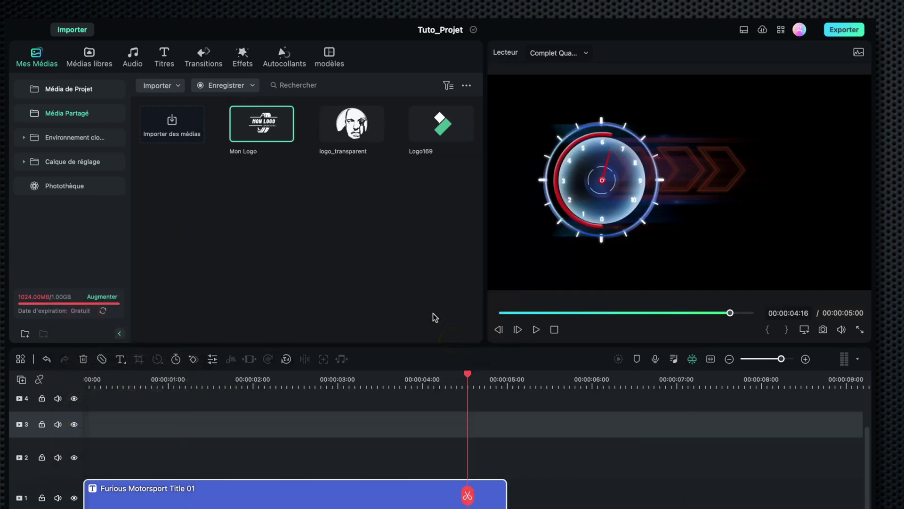
Import AnimationVF.mp4 from the Animation de logo folder into the project media
{"action": "left_click", "coordinate": [172, 122]}
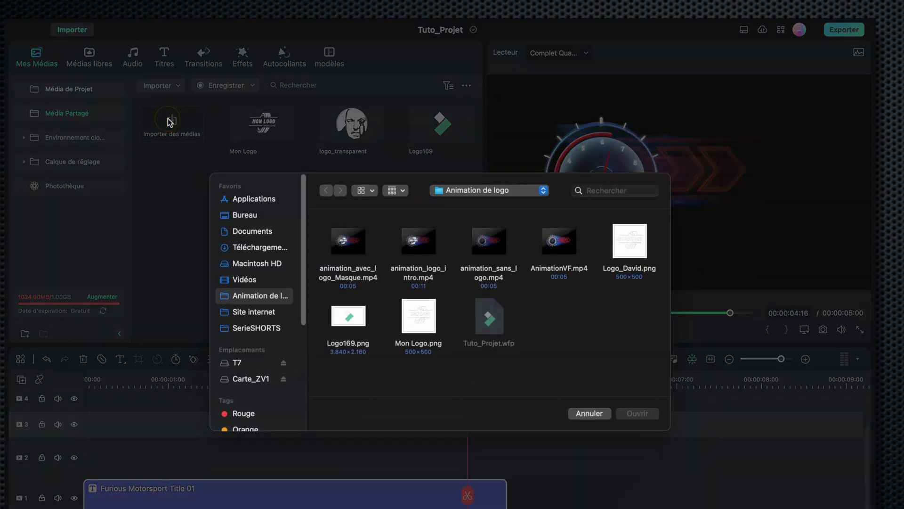
{"action": "left_click", "coordinate": [559, 240]}
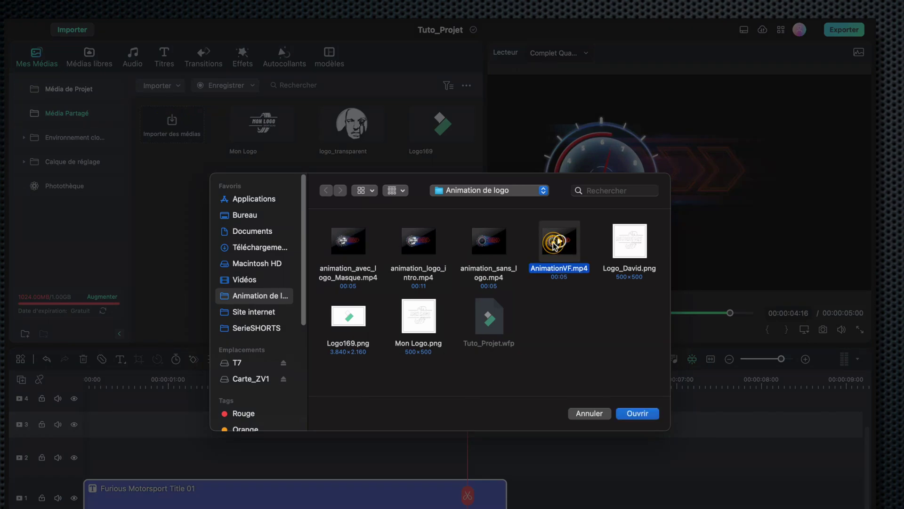
{"action": "left_click", "coordinate": [640, 413]}
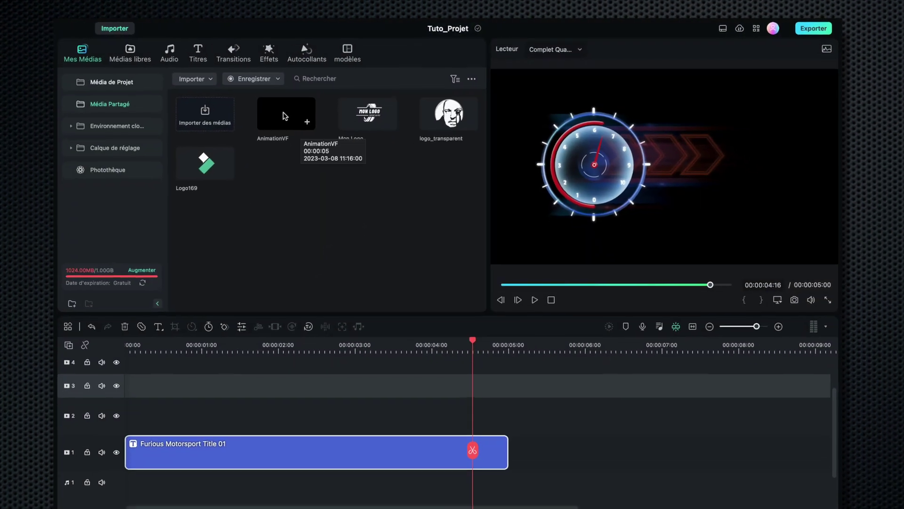
Replace the title clip on video track 1 with the AnimationVF clip, placed at the start of the timeline
{"action": "left_click_drag", "start_coordinate": [285, 115], "coordinate": [360, 444]}
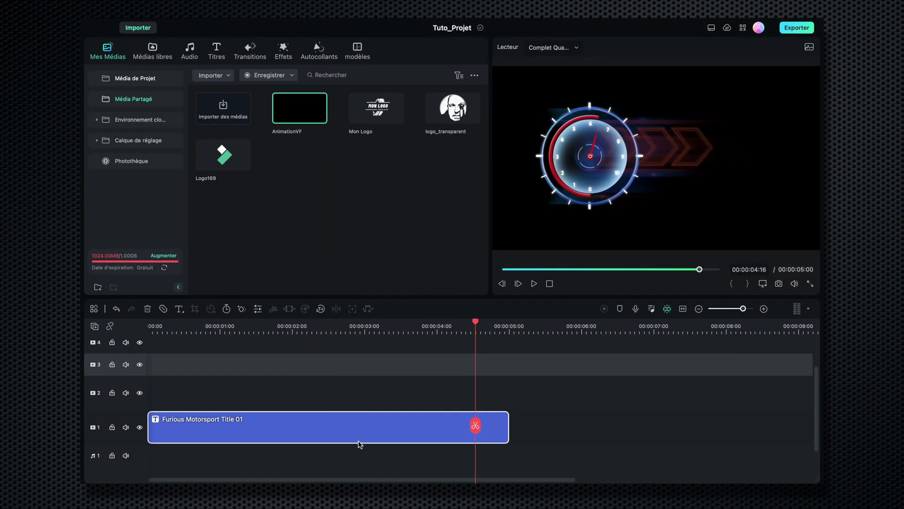
{"action": "key", "text": "Delete"}
{"action": "left_click_drag", "start_coordinate": [296, 121], "coordinate": [150, 425]}
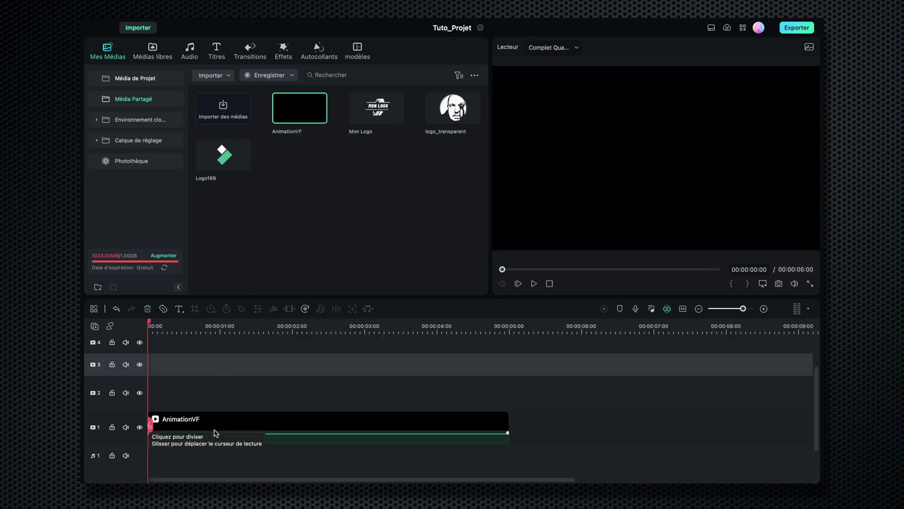
Apply the Simple ligne mask to the AnimationVF clip on track 1
{"action": "double_click", "coordinate": [250, 427]}
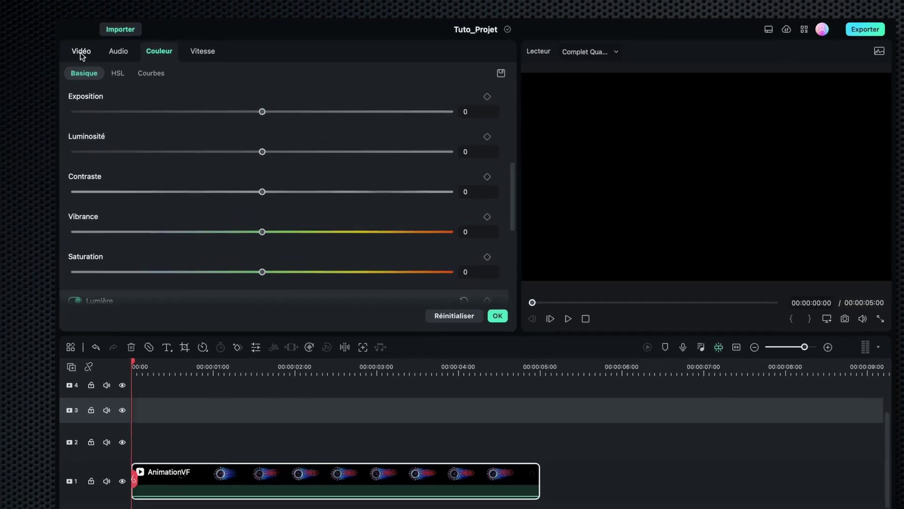
{"action": "left_click", "coordinate": [103, 46]}
{"action": "left_click", "coordinate": [102, 82]}
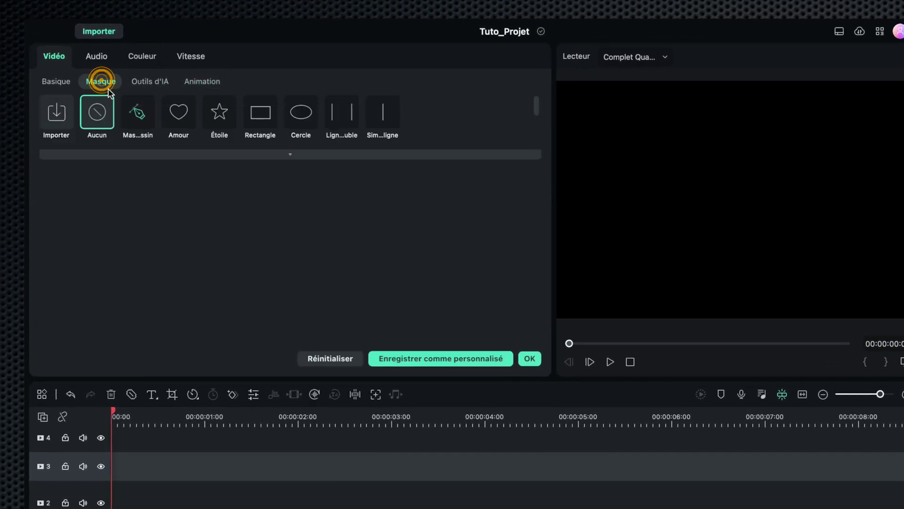
{"action": "left_click", "coordinate": [384, 114]}
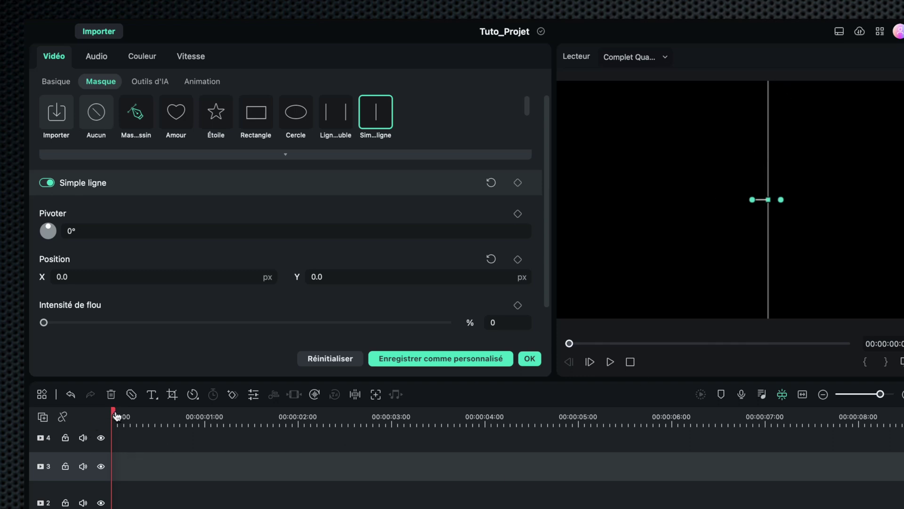
With the speedometer shown at about 00:00:01:04, move the mask line to about X -589, Y 29 and apply it
{"action": "left_click_drag", "start_coordinate": [116, 415], "coordinate": [224, 422]}
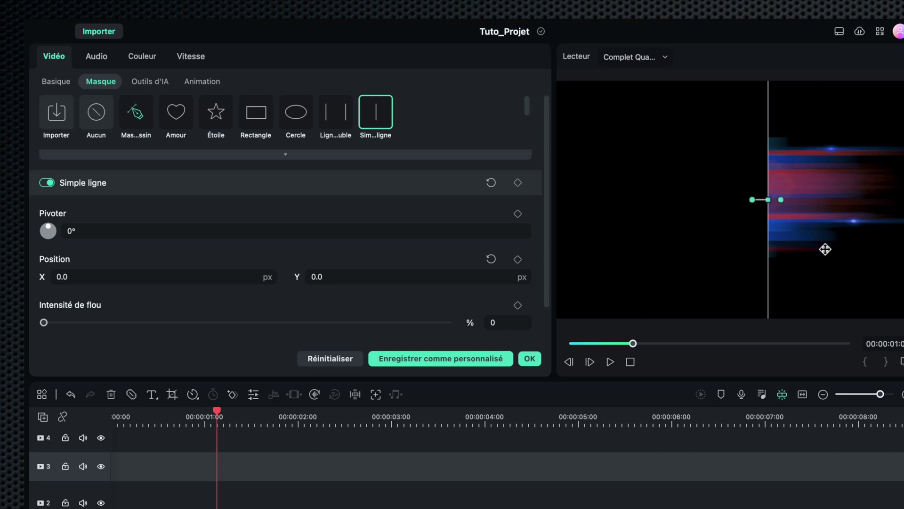
{"action": "left_click_drag", "start_coordinate": [769, 201], "coordinate": [640, 194]}
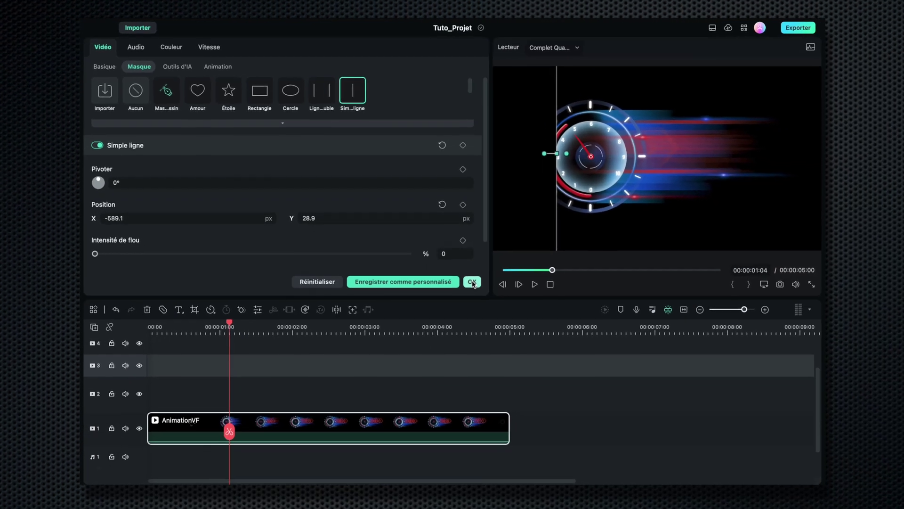
{"action": "left_click", "coordinate": [530, 358]}
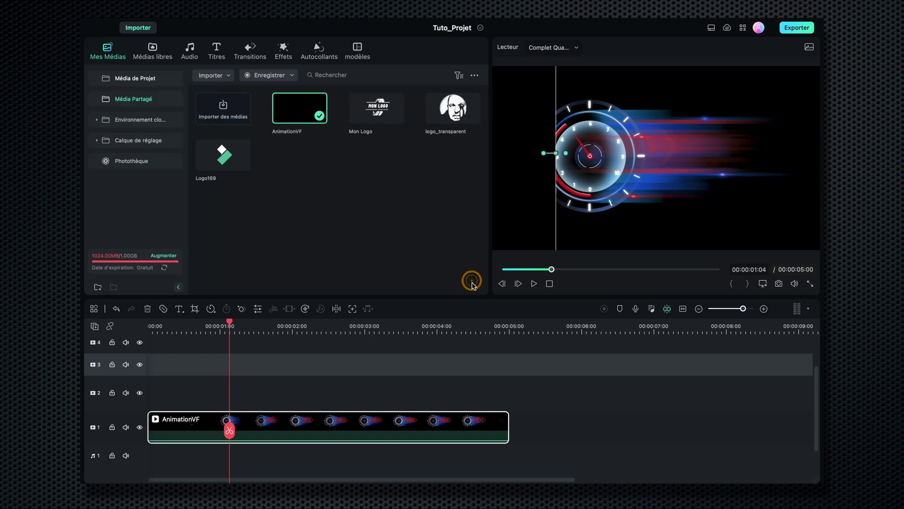
Copy the masked AnimationVF clip onto video track 3 and align the copy with the start of the timeline
{"action": "right_click", "coordinate": [295, 427]}
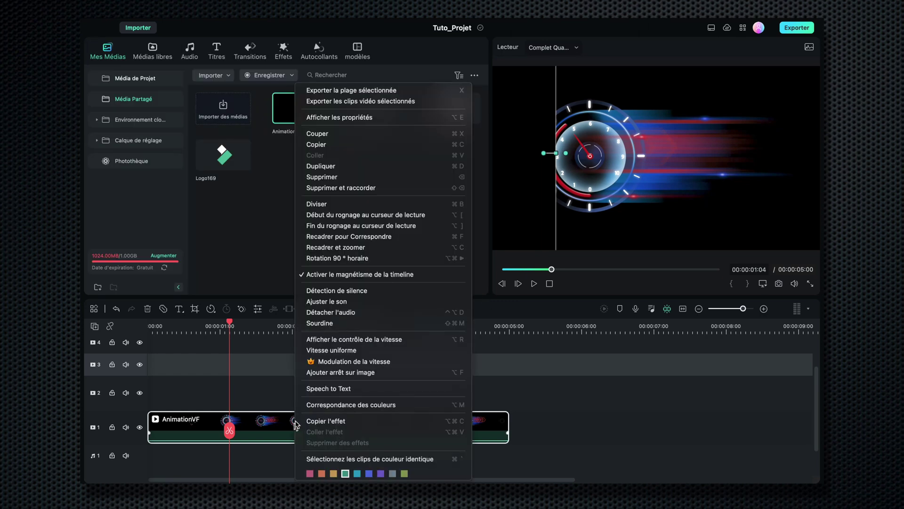
{"action": "left_click", "coordinate": [342, 147]}
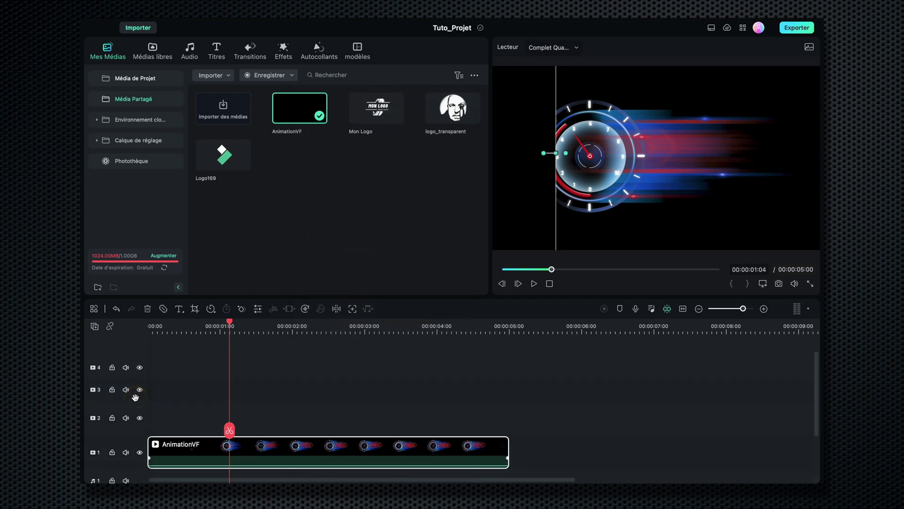
{"action": "right_click", "coordinate": [179, 394]}
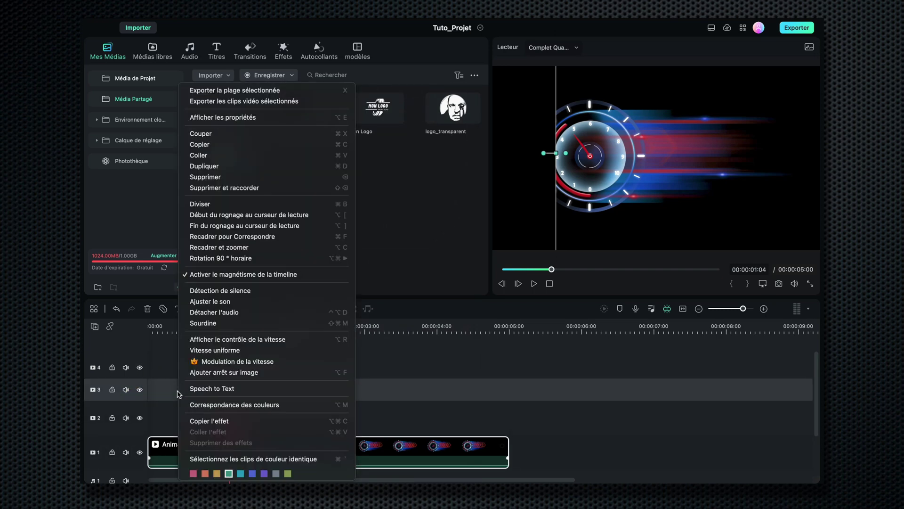
{"action": "left_click", "coordinate": [220, 155]}
{"action": "left_click_drag", "start_coordinate": [339, 390], "coordinate": [250, 392]}
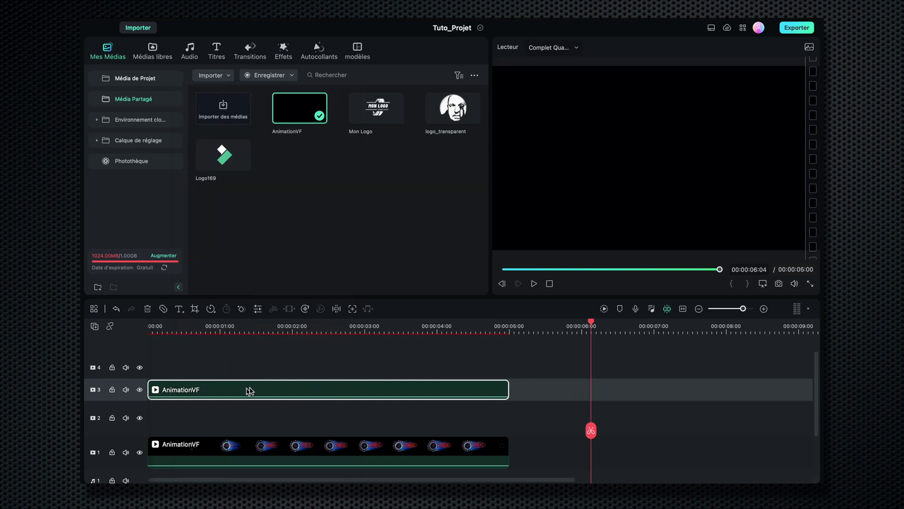
Invert the line mask on the AnimationVF copy on track 3 and play the combined animation up to about 00:00:02:05
{"action": "double_click", "coordinate": [243, 391]}
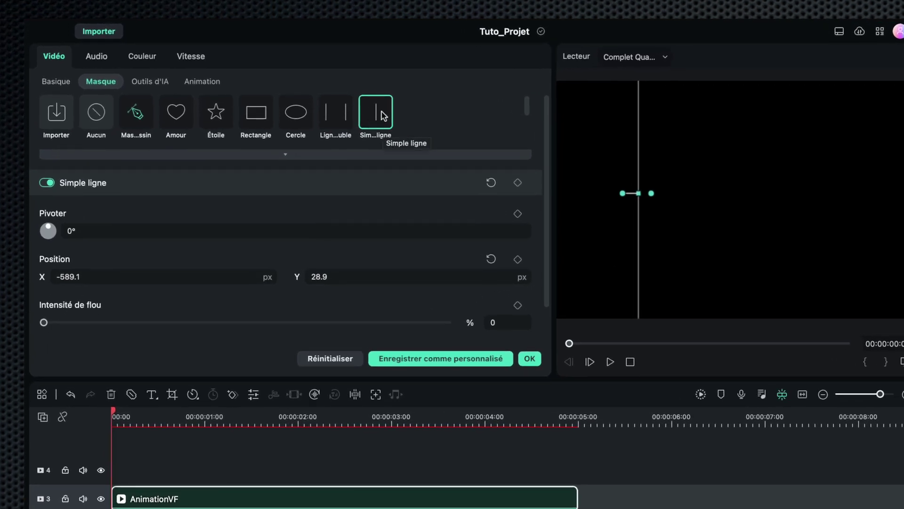
{"action": "scroll", "coordinate": [453, 260], "scroll_direction": "down", "scroll_amount": 2}
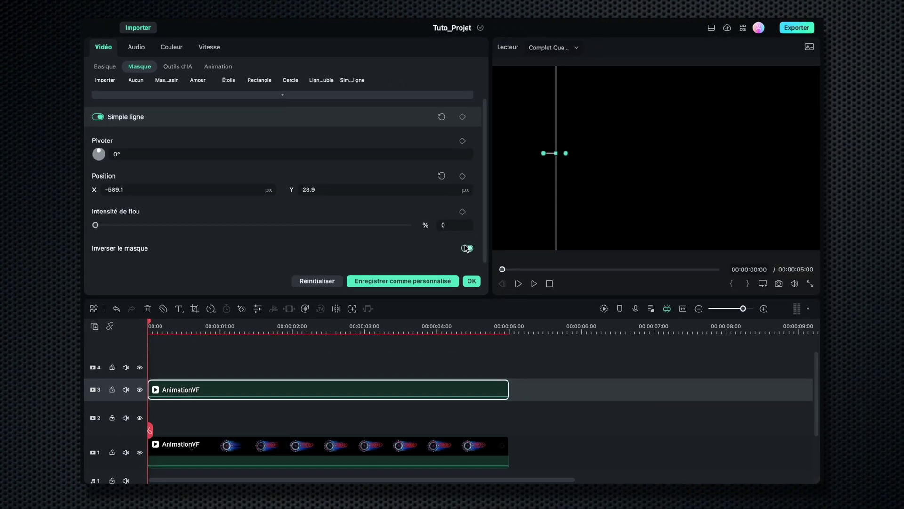
{"action": "left_click", "coordinate": [472, 282]}
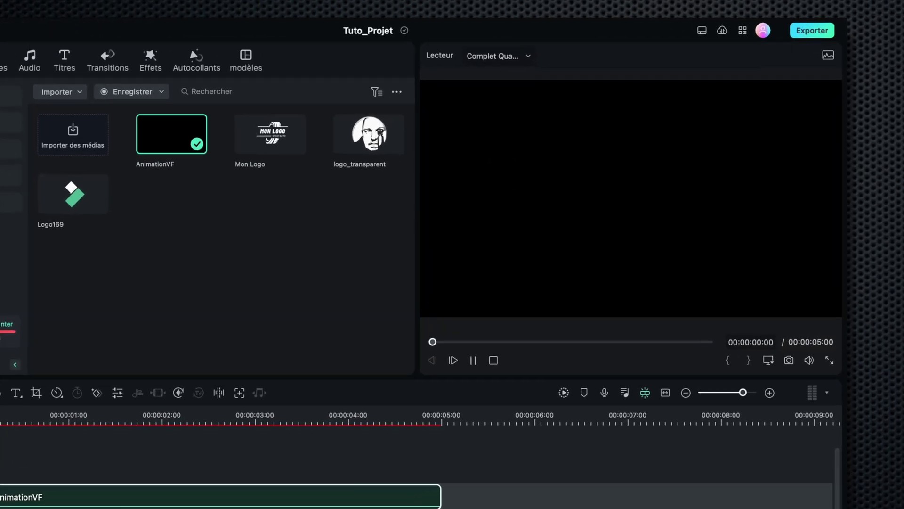
{"action": "key", "text": "space"}
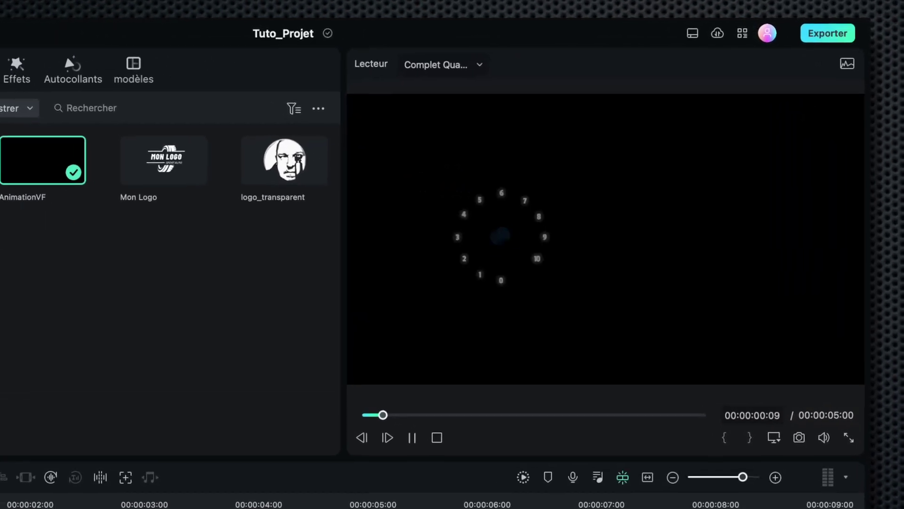
{"action": "key", "text": "space"}
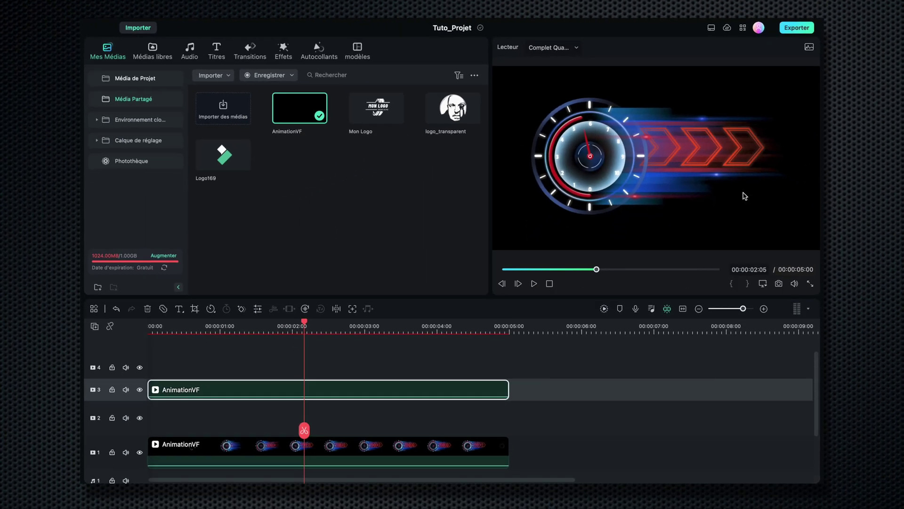
Lock video tracks 3 and 1, which hold the two AnimationVF clips
{"action": "left_click", "coordinate": [639, 345]}
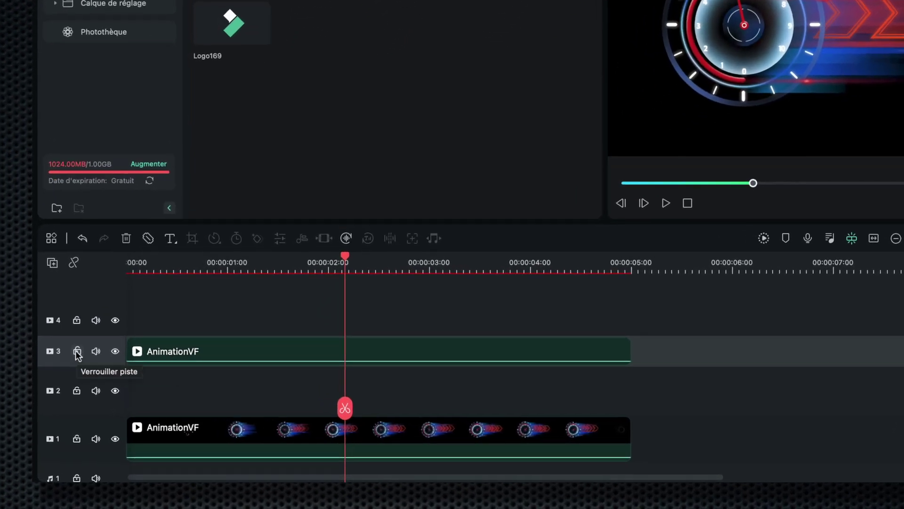
{"action": "left_click", "coordinate": [77, 353]}
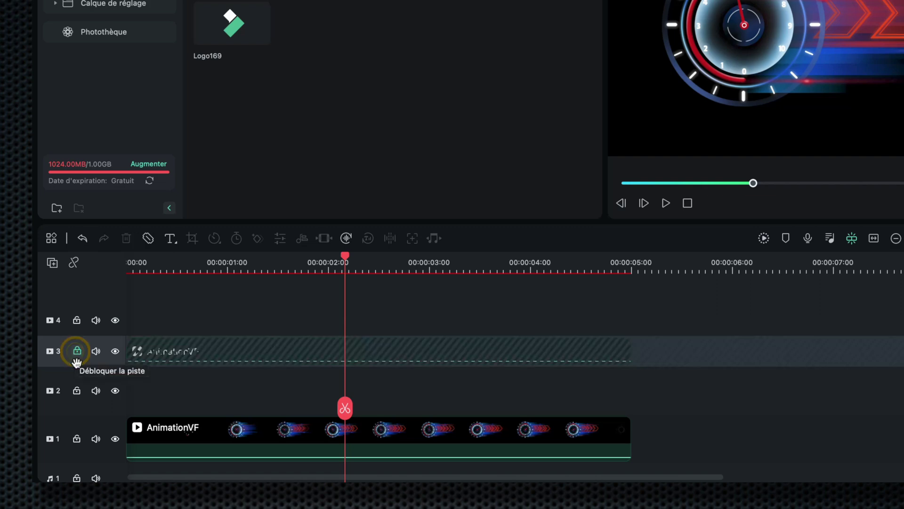
{"action": "left_click", "coordinate": [77, 439]}
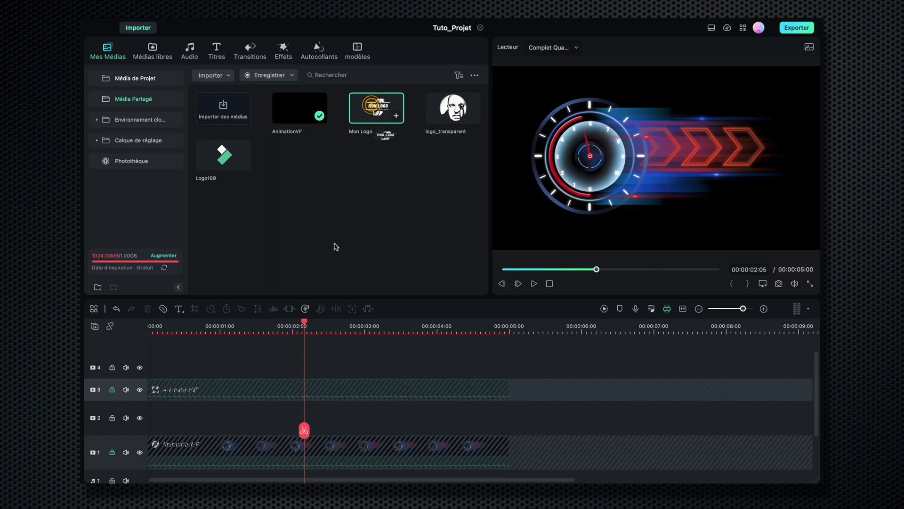
Place Mon Logo on video track 2 starting at about one second, and apply the predefined animation Glisser vers la droite to it
{"action": "left_click_drag", "start_coordinate": [336, 246], "coordinate": [241, 426]}
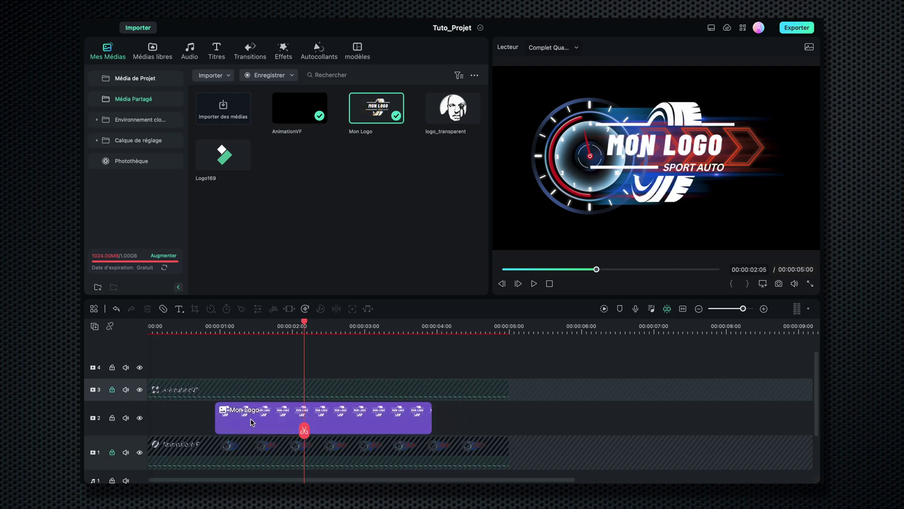
{"action": "double_click", "coordinate": [251, 421]}
{"action": "left_click", "coordinate": [220, 70]}
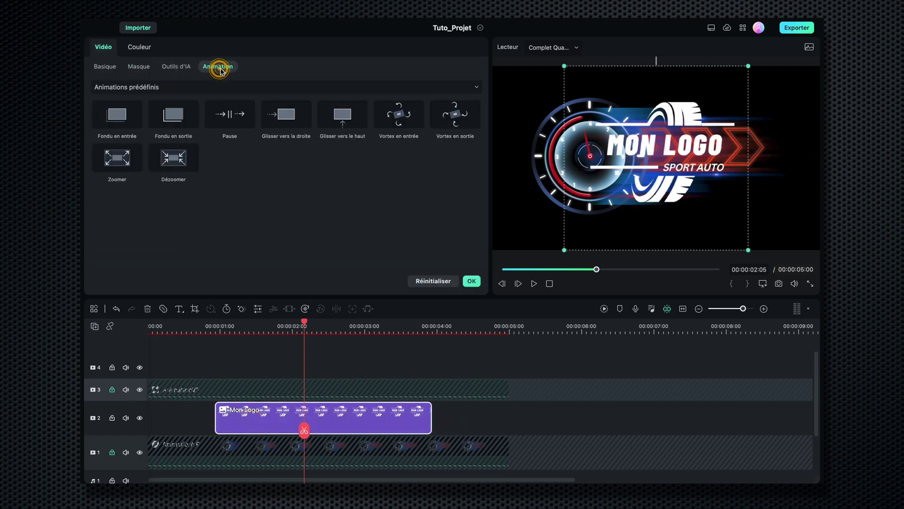
{"action": "left_click", "coordinate": [167, 87]}
{"action": "double_click", "coordinate": [289, 126]}
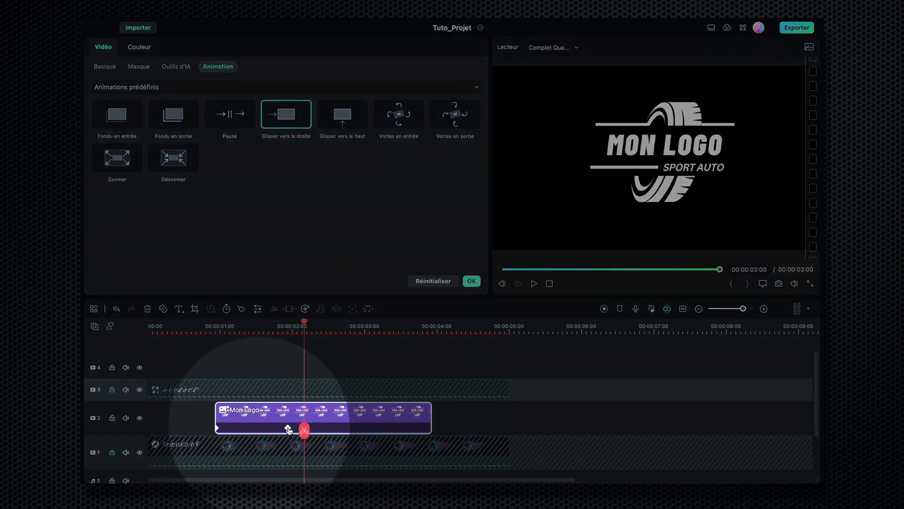
Shift the slide animation's end keyframe to about half a second after the Mon Logo clip starts, and play the result up to about 00:00:02:08
{"action": "left_click", "coordinate": [287, 427]}
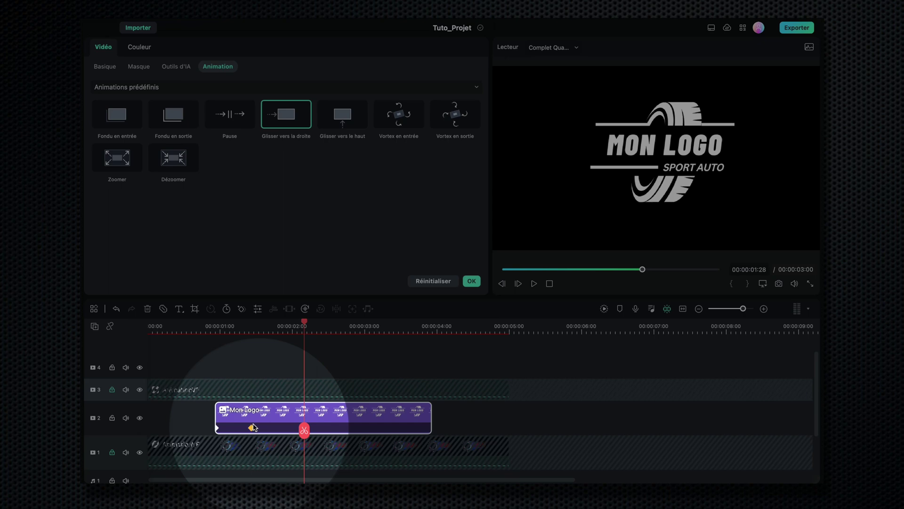
{"action": "left_click", "coordinate": [252, 427]}
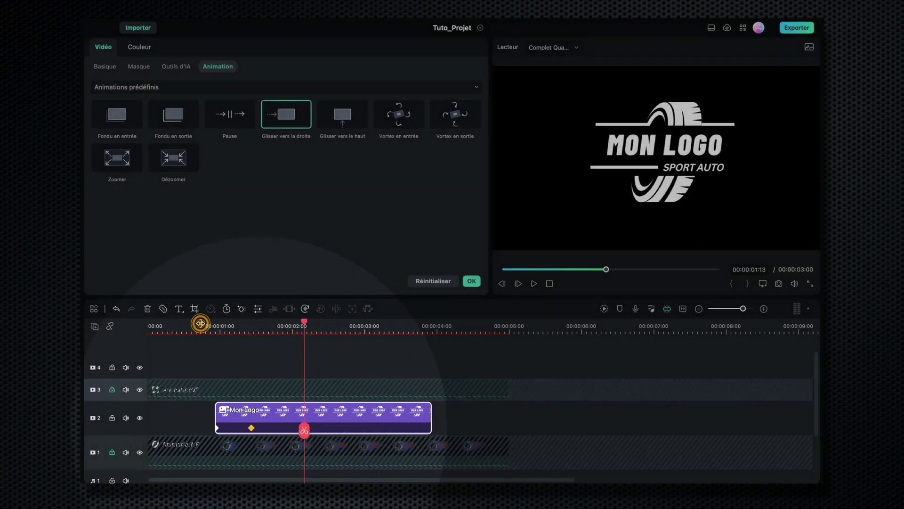
{"action": "left_click", "coordinate": [200, 323]}
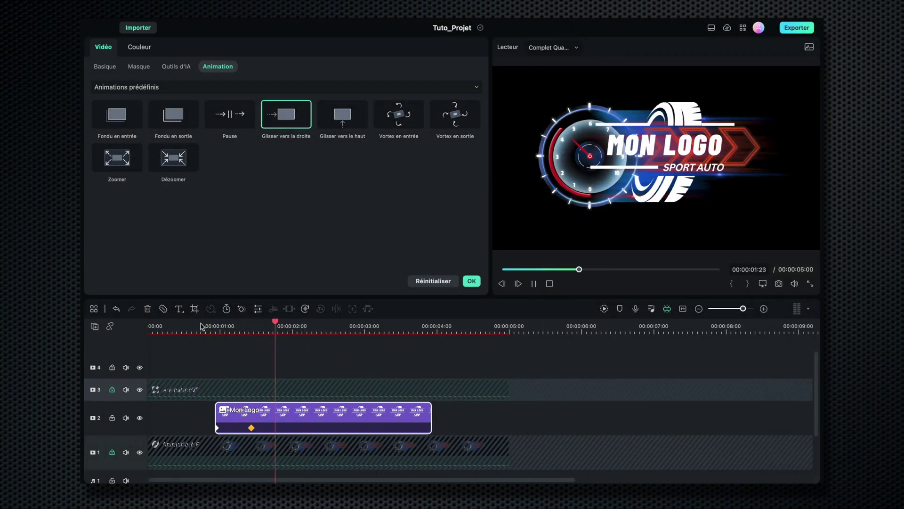
{"action": "key", "text": "space"}
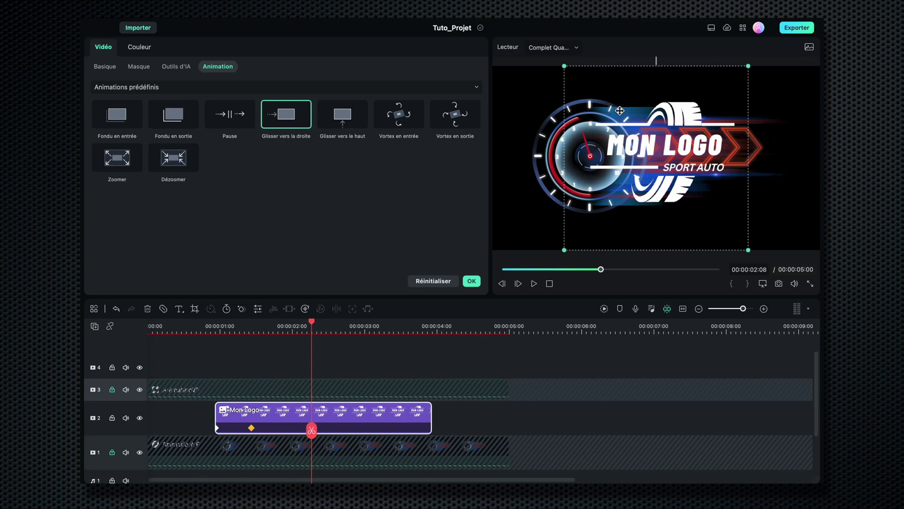
Scale Mon Logo down in the preview to fit inside the speedometer and move it over the dial's centre
{"action": "left_click_drag", "start_coordinate": [565, 66], "coordinate": [634, 162]}
{"action": "left_click_drag", "start_coordinate": [690, 191], "coordinate": [595, 155]}
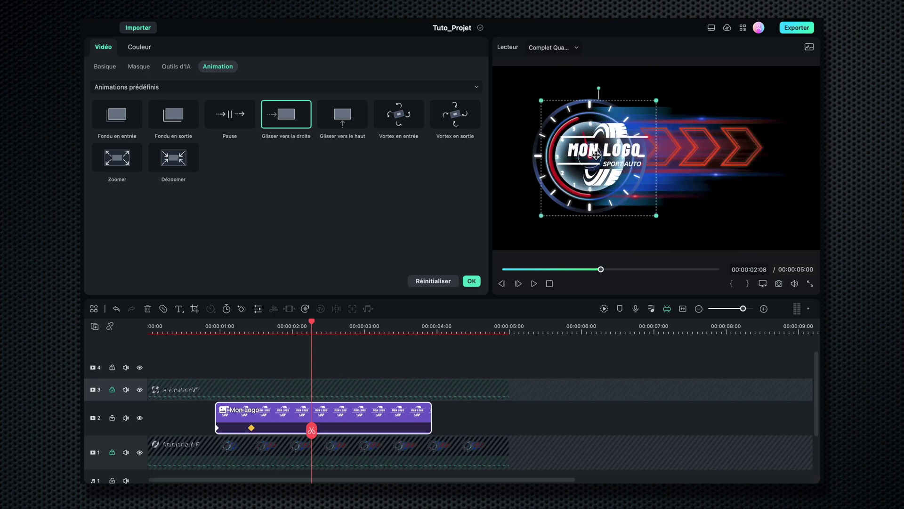